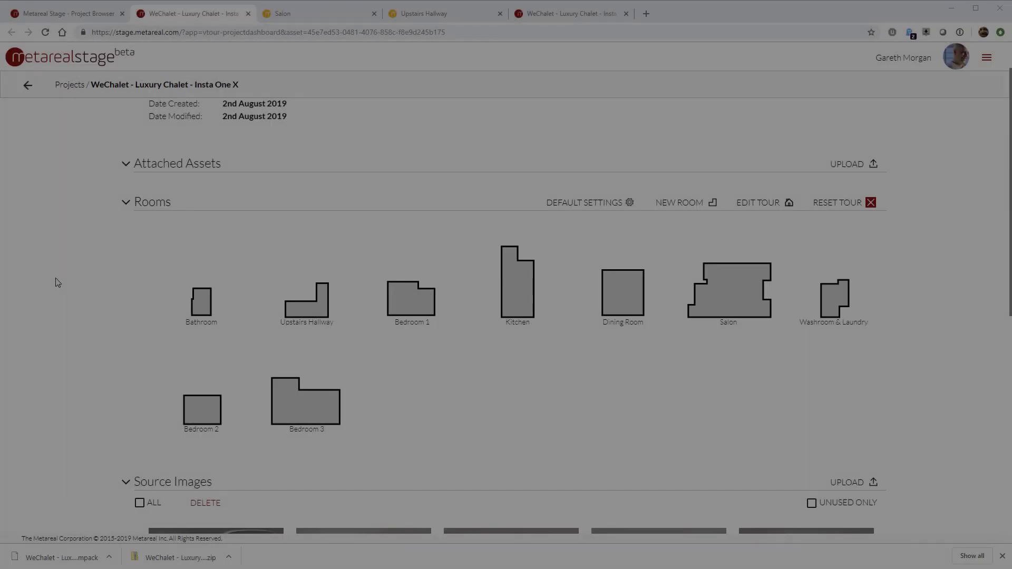
Switch to the chalet's 3-D model and orbit it to a top-down view.
{"action": "scroll", "coordinate": [58, 283], "scroll_direction": "up", "scroll_amount": 1}
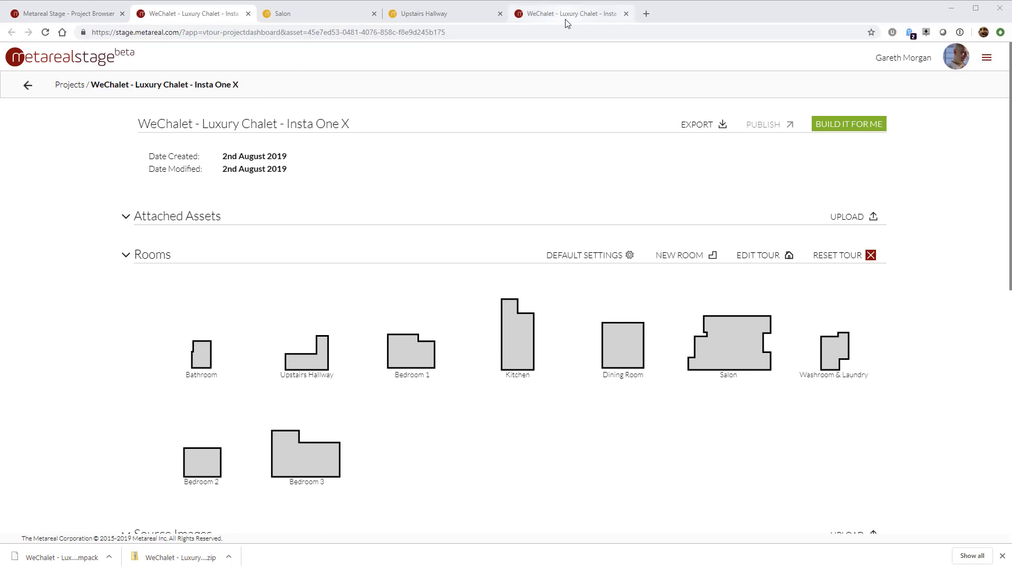
{"action": "scroll", "coordinate": [500, 253], "scroll_direction": "down", "scroll_amount": 6}
{"action": "scroll", "coordinate": [501, 253], "scroll_direction": "down", "scroll_amount": 3}
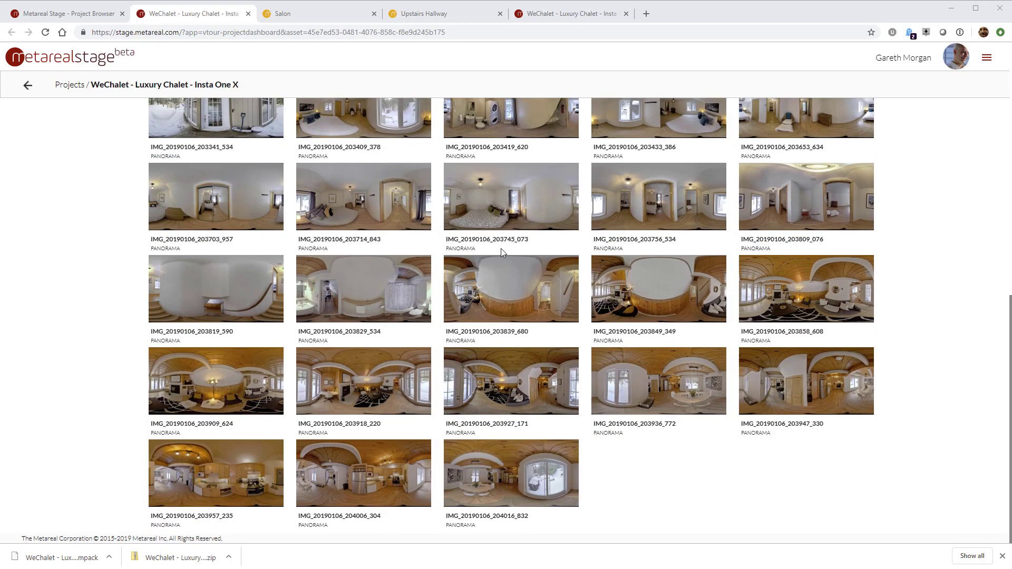
{"action": "scroll", "coordinate": [501, 252], "scroll_direction": "down", "scroll_amount": 1}
{"action": "scroll", "coordinate": [501, 248], "scroll_direction": "up", "scroll_amount": 10}
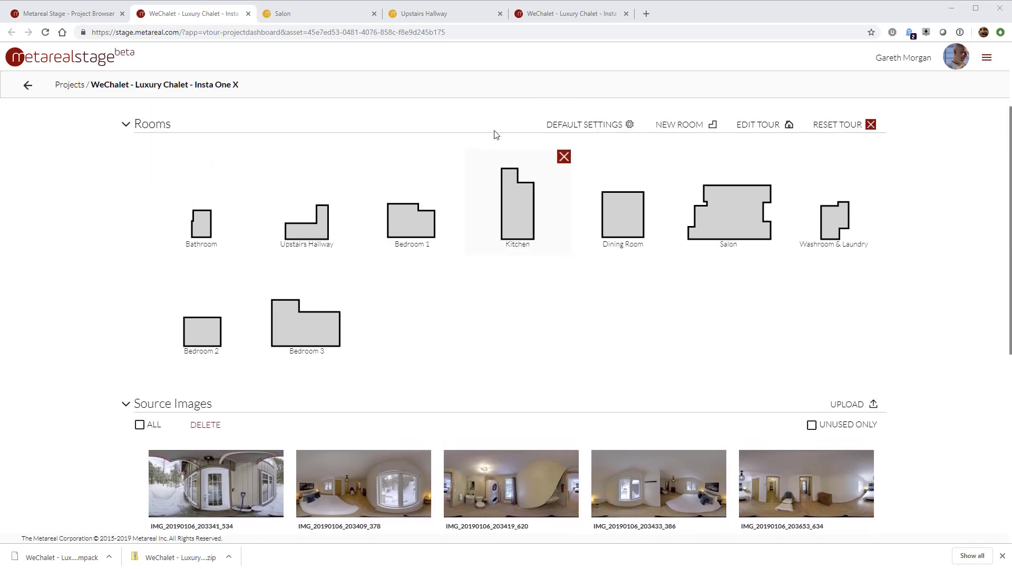
{"action": "left_click", "coordinate": [562, 16]}
{"action": "left_click_drag", "start_coordinate": [532, 243], "coordinate": [397, 217]}
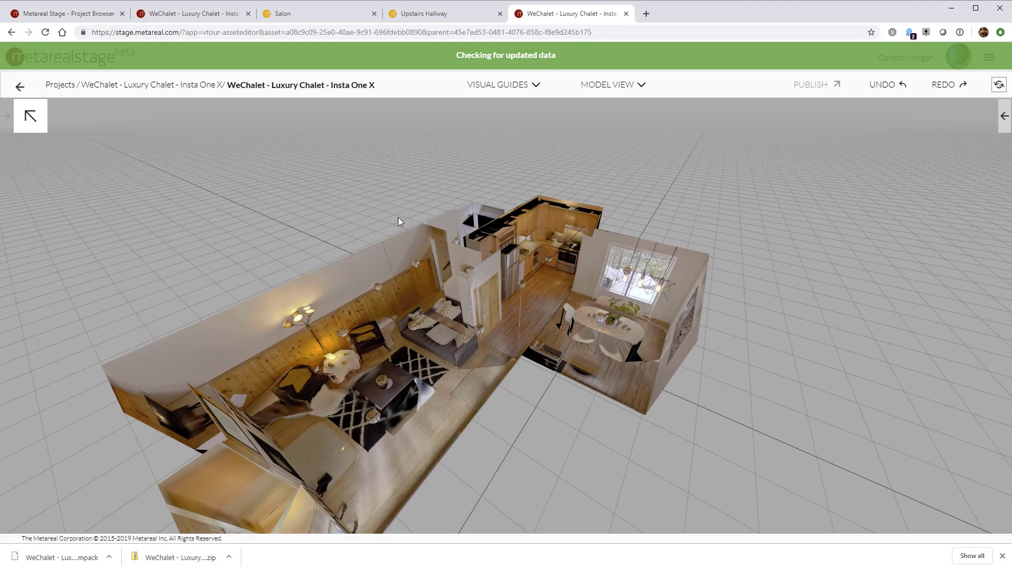
Turn on the Nav Map visual guide over the model.
{"action": "left_click", "coordinate": [514, 85]}
{"action": "left_click", "coordinate": [501, 125]}
{"action": "left_click_drag", "start_coordinate": [472, 182], "coordinate": [309, 263]}
{"action": "scroll", "coordinate": [471, 289], "scroll_direction": "up", "scroll_amount": 5}
Delete one navigation connection between two living-room spots.
{"action": "left_click", "coordinate": [274, 342]}
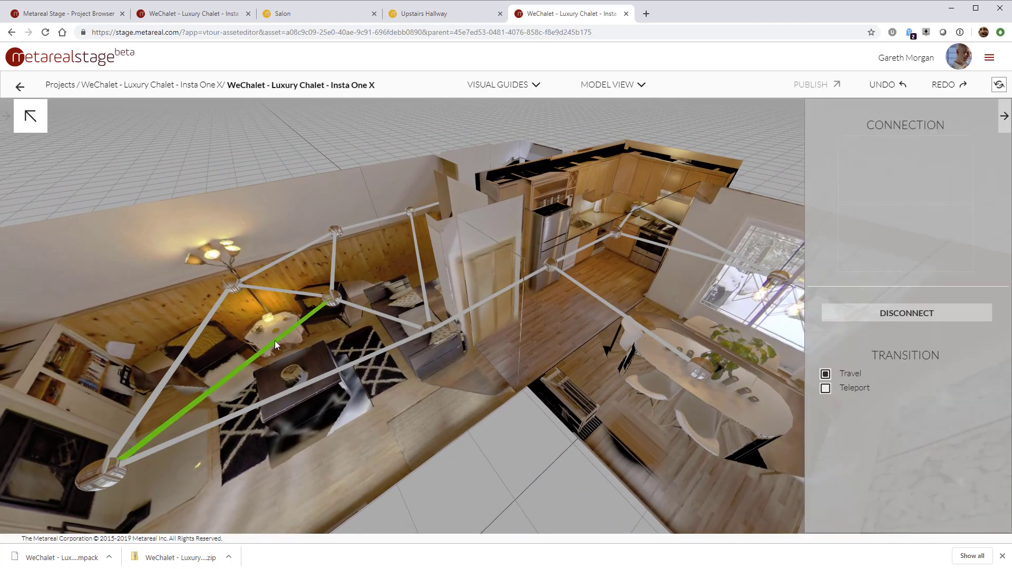
{"action": "key", "text": "Delete"}
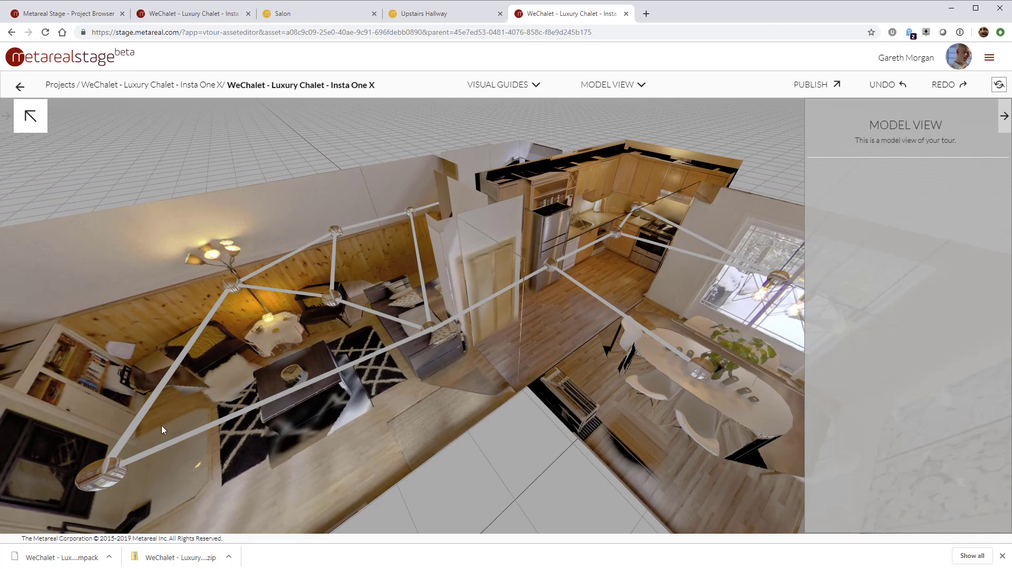
{"action": "left_click_drag", "start_coordinate": [384, 416], "coordinate": [450, 429]}
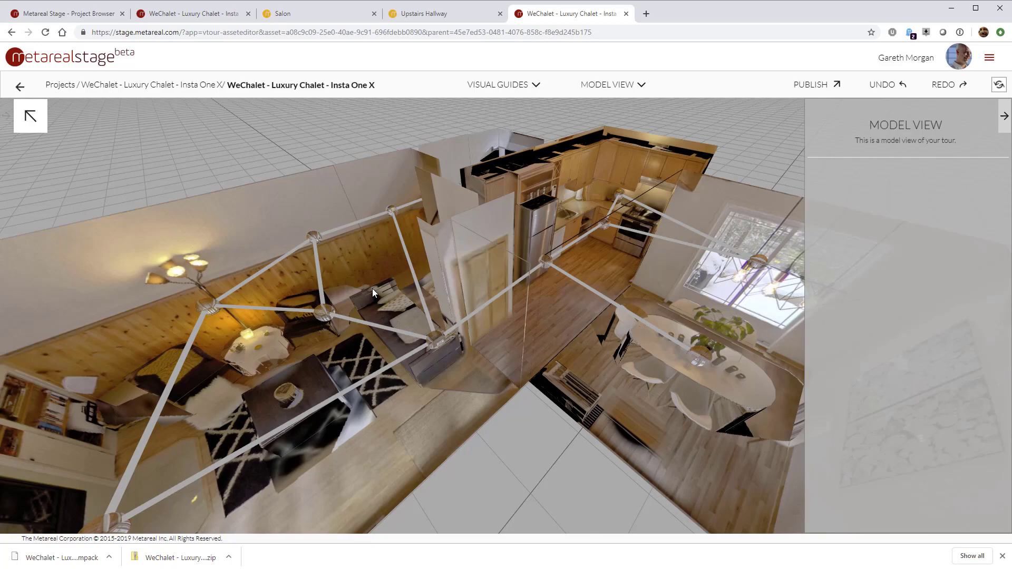
{"action": "scroll", "coordinate": [274, 200], "scroll_direction": "down", "scroll_amount": 3}
Inspect the living room from new angles, then open the Salon panorama editor.
{"action": "left_click_drag", "start_coordinate": [253, 194], "coordinate": [601, 192]}
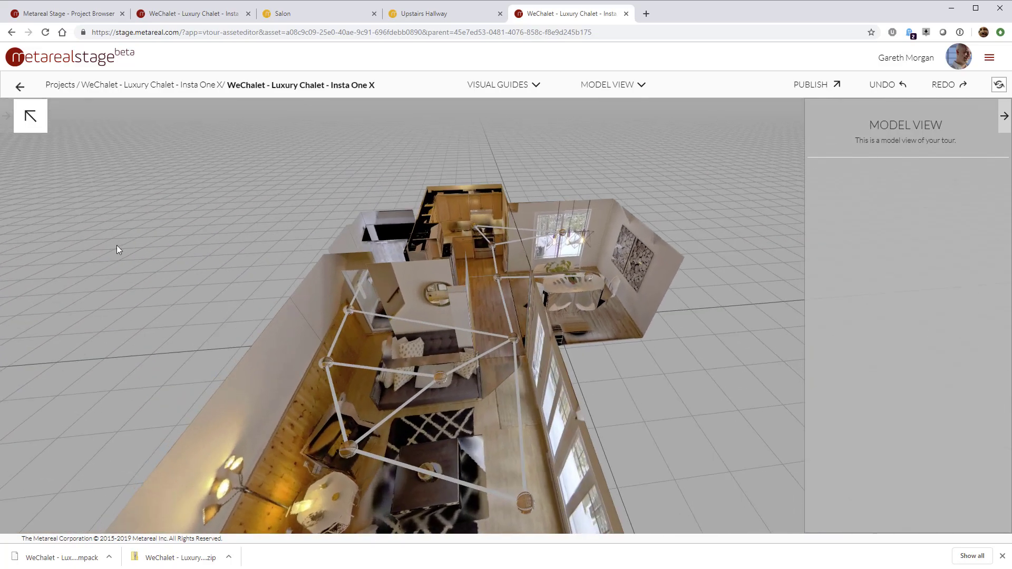
{"action": "scroll", "coordinate": [598, 194], "scroll_direction": "up", "scroll_amount": 3}
{"action": "left_click_drag", "start_coordinate": [334, 409], "coordinate": [496, 432]}
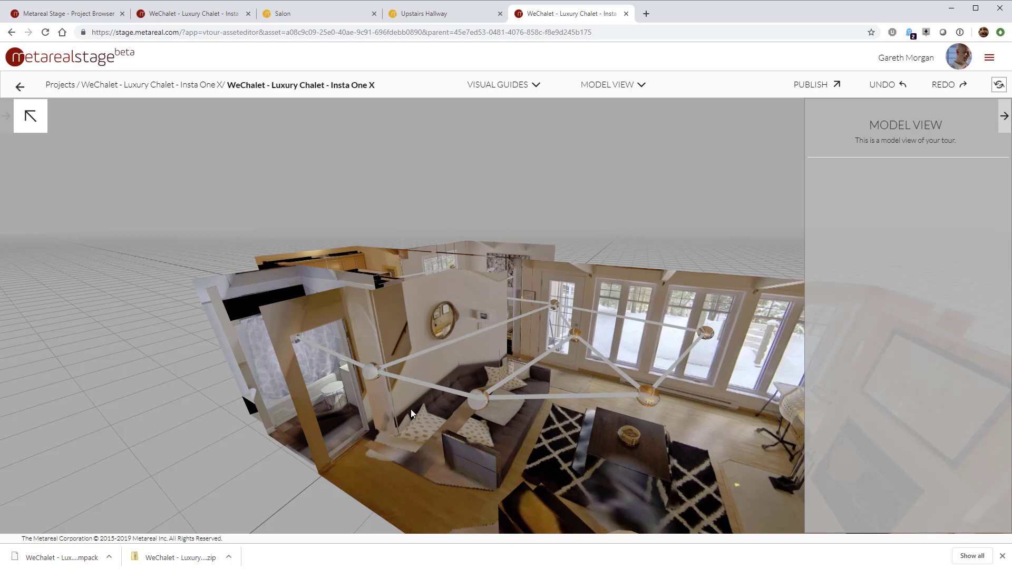
{"action": "left_click_drag", "start_coordinate": [524, 215], "coordinate": [415, 185]}
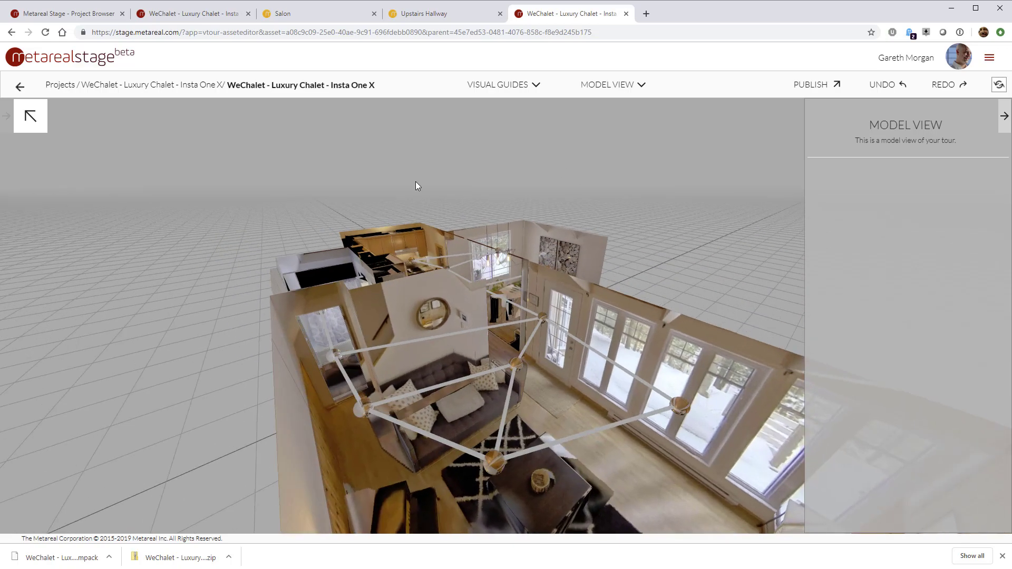
{"action": "left_click", "coordinate": [306, 15]}
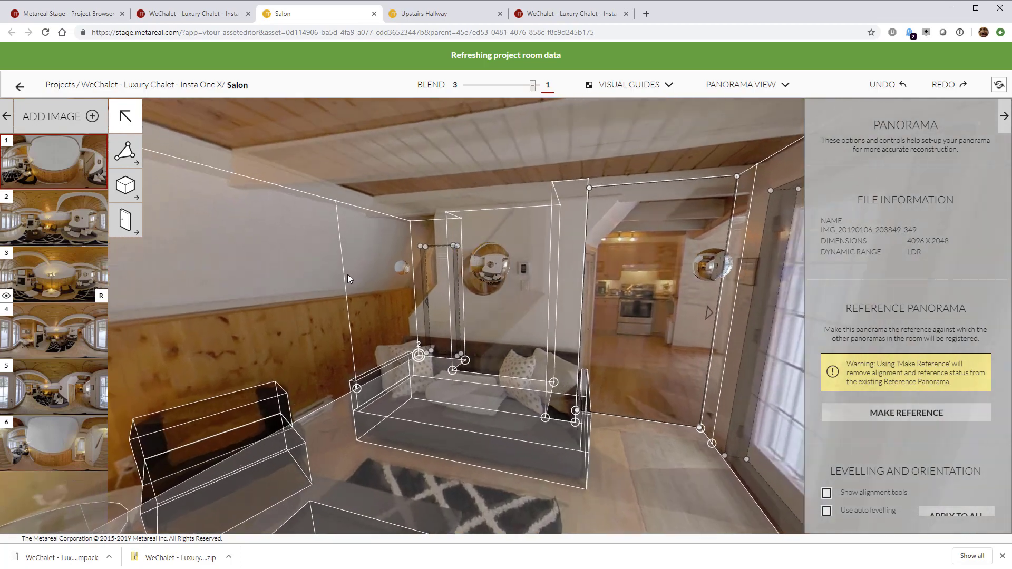
Look around the Salon panorama at the staircase, hallway door, windows, fireplace and front door.
{"action": "left_click_drag", "start_coordinate": [347, 274], "coordinate": [375, 405]}
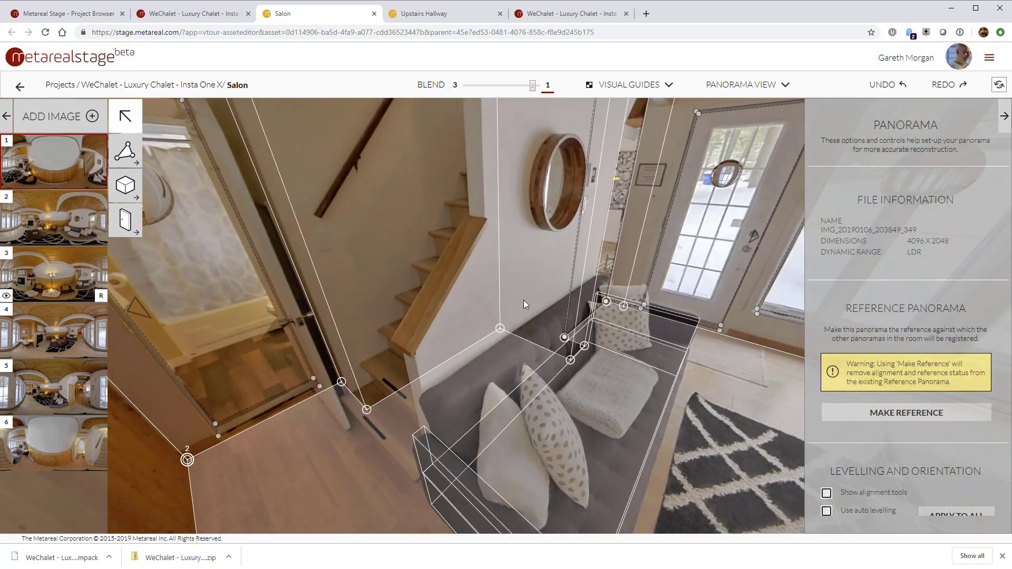
{"action": "left_click_drag", "start_coordinate": [524, 299], "coordinate": [408, 359]}
{"action": "left_click_drag", "start_coordinate": [665, 392], "coordinate": [404, 359]}
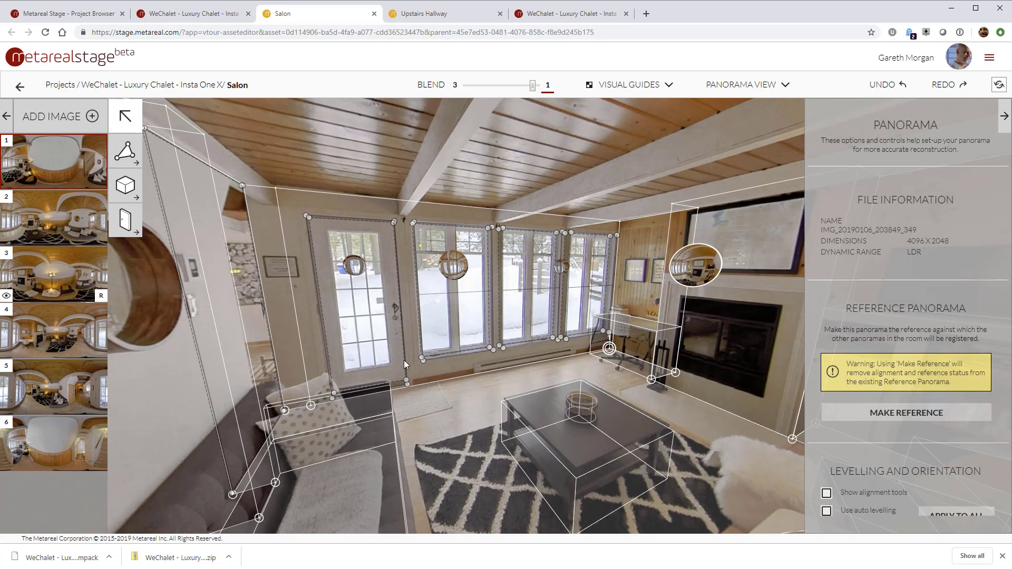
{"action": "left_click_drag", "start_coordinate": [698, 365], "coordinate": [491, 291]}
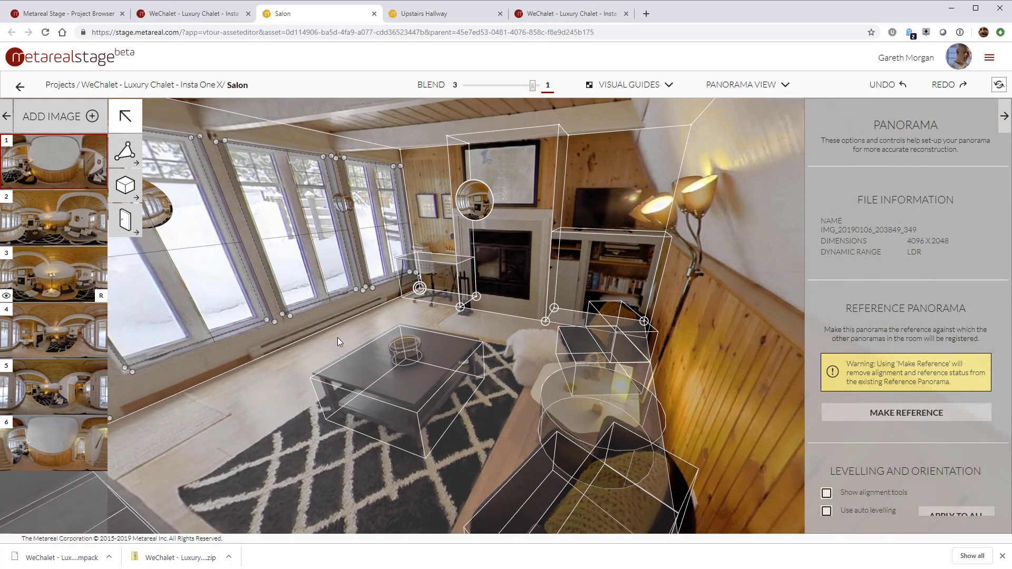
{"action": "left_click_drag", "start_coordinate": [353, 301], "coordinate": [639, 342]}
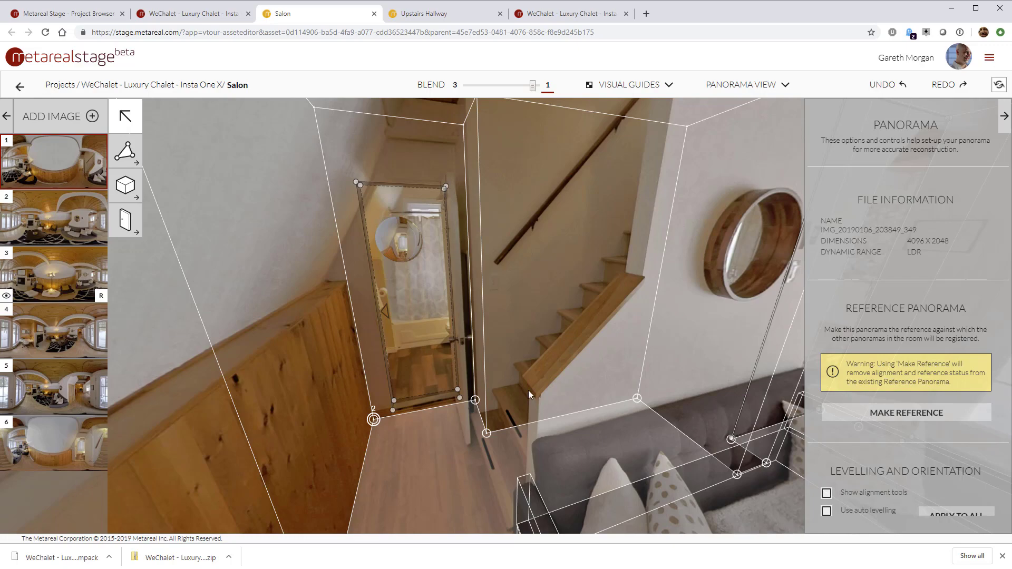
{"action": "left_click_drag", "start_coordinate": [528, 390], "coordinate": [458, 405]}
{"action": "left_click_drag", "start_coordinate": [559, 397], "coordinate": [529, 337]}
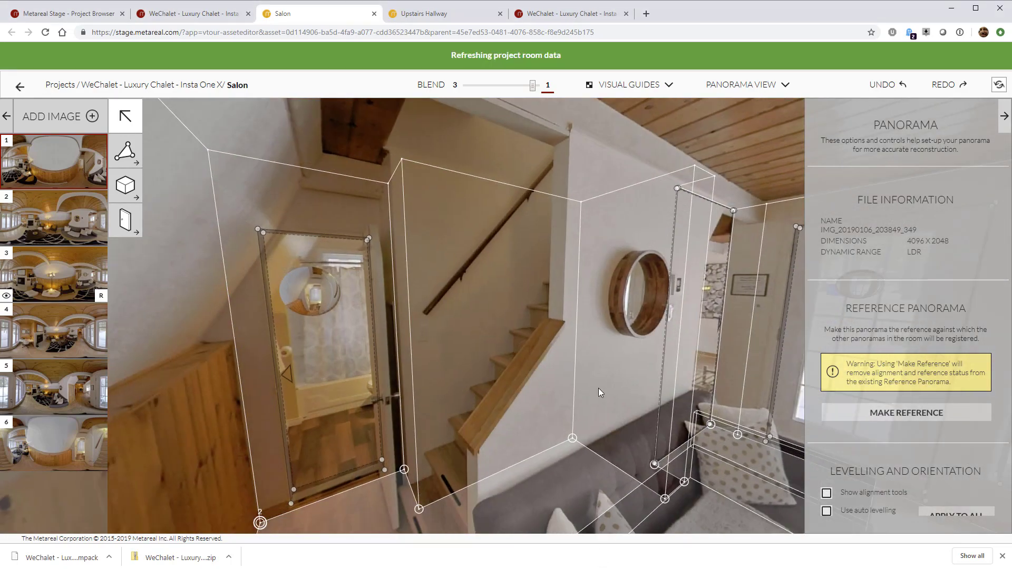
{"action": "left_click_drag", "start_coordinate": [599, 388], "coordinate": [500, 353]}
Check the stairs from the Upstairs Hallway panorama, then look back over the Salon.
{"action": "left_click", "coordinate": [423, 13]}
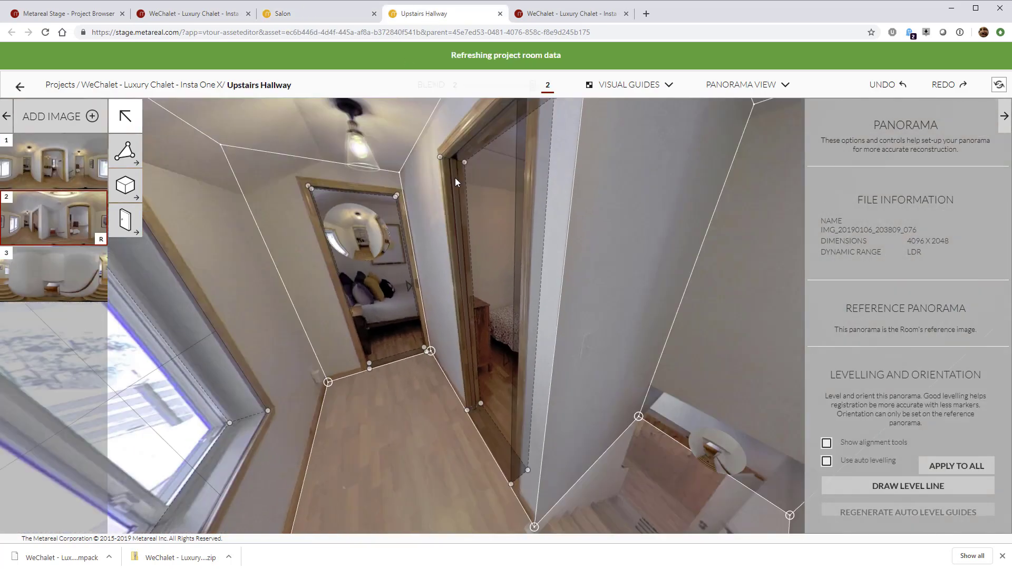
{"action": "left_click_drag", "start_coordinate": [675, 323], "coordinate": [518, 373]}
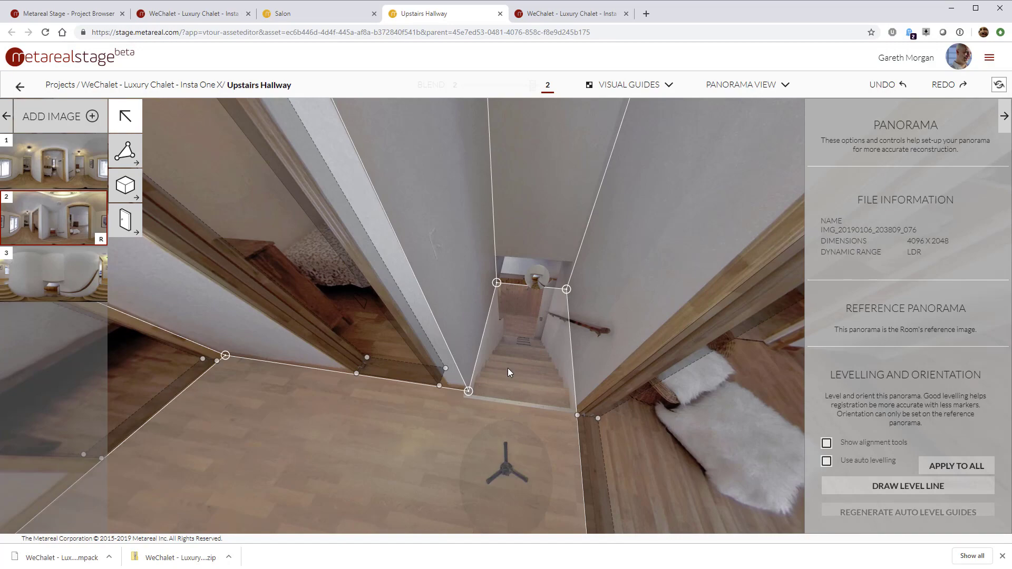
{"action": "left_click", "coordinate": [338, 15]}
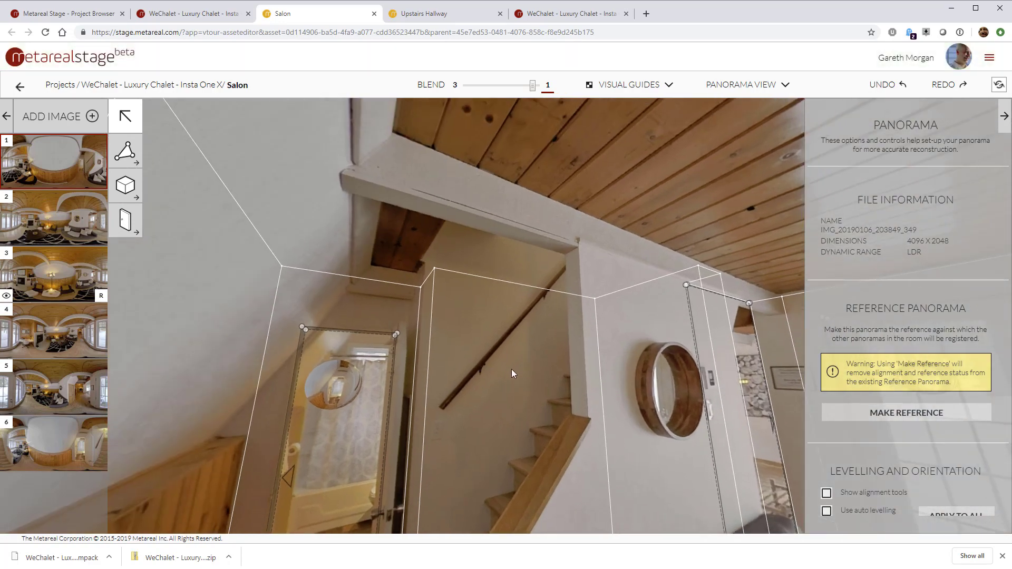
{"action": "left_click_drag", "start_coordinate": [512, 373], "coordinate": [260, 244]}
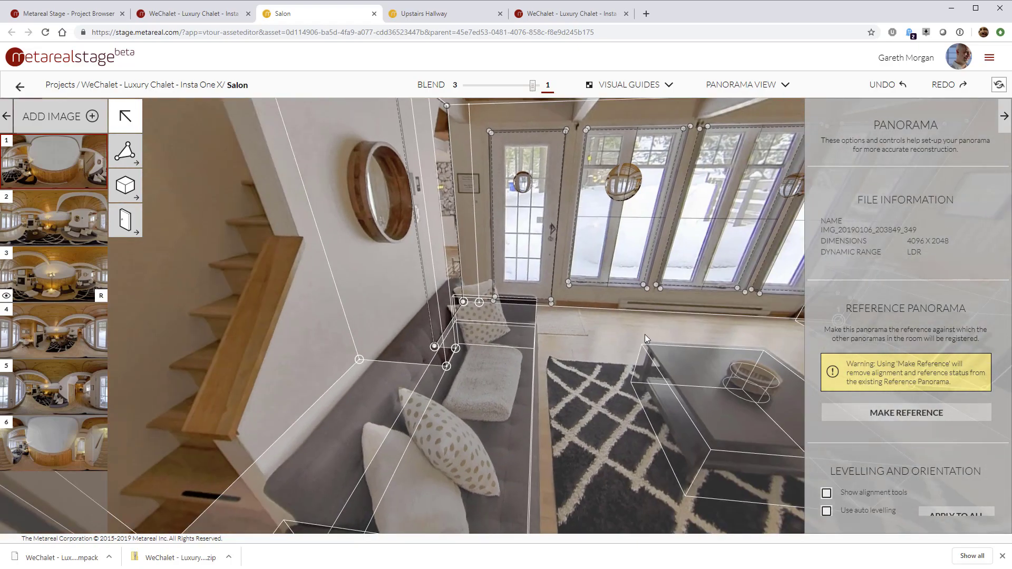
{"action": "left_click_drag", "start_coordinate": [644, 334], "coordinate": [495, 283]}
Switch the chalet model to Plan View to see the 2-D ground-floor plan.
{"action": "left_click", "coordinate": [560, 15]}
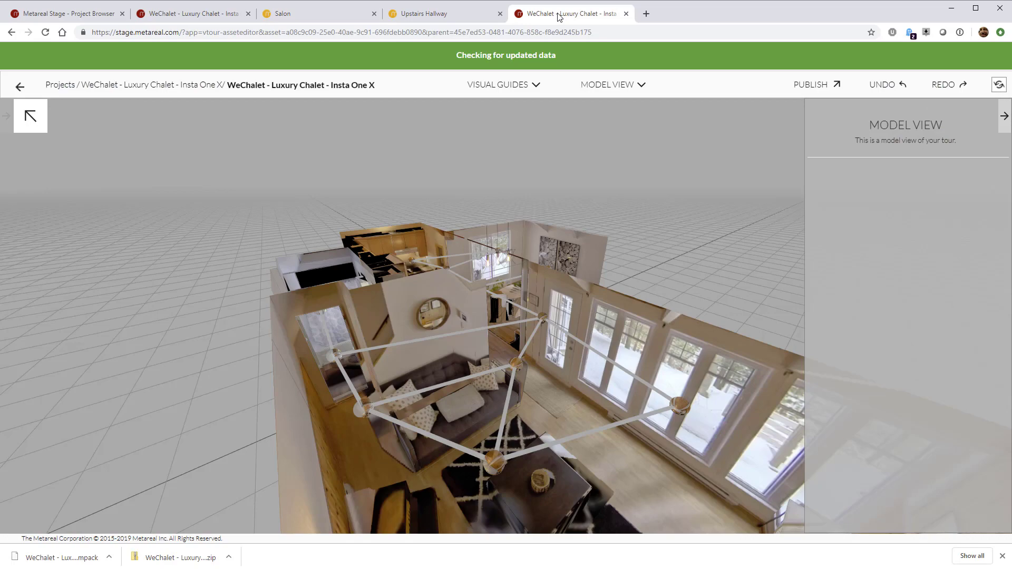
{"action": "left_click_drag", "start_coordinate": [694, 285], "coordinate": [626, 467]}
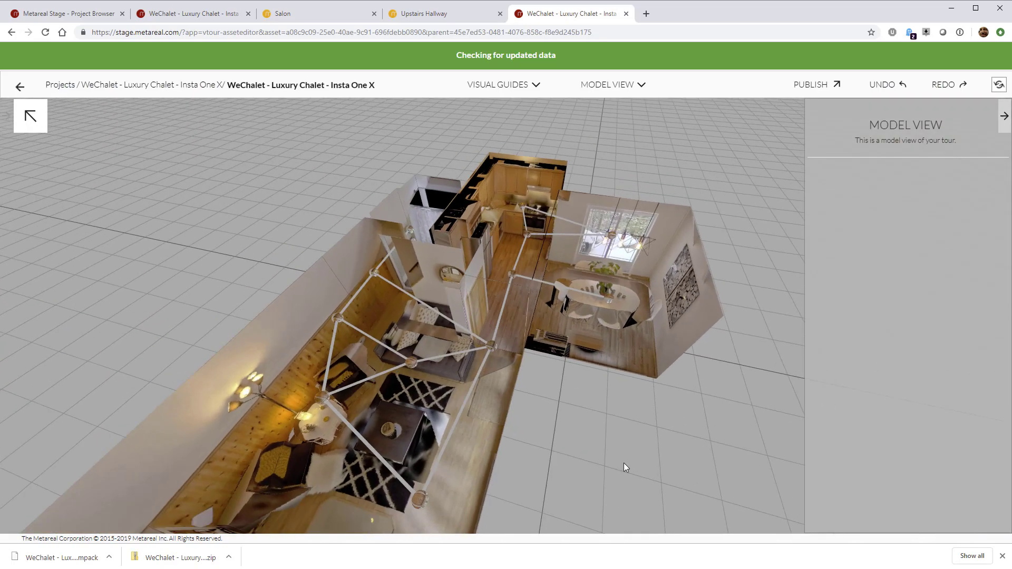
{"action": "left_click", "coordinate": [606, 84]}
{"action": "left_click", "coordinate": [612, 118]}
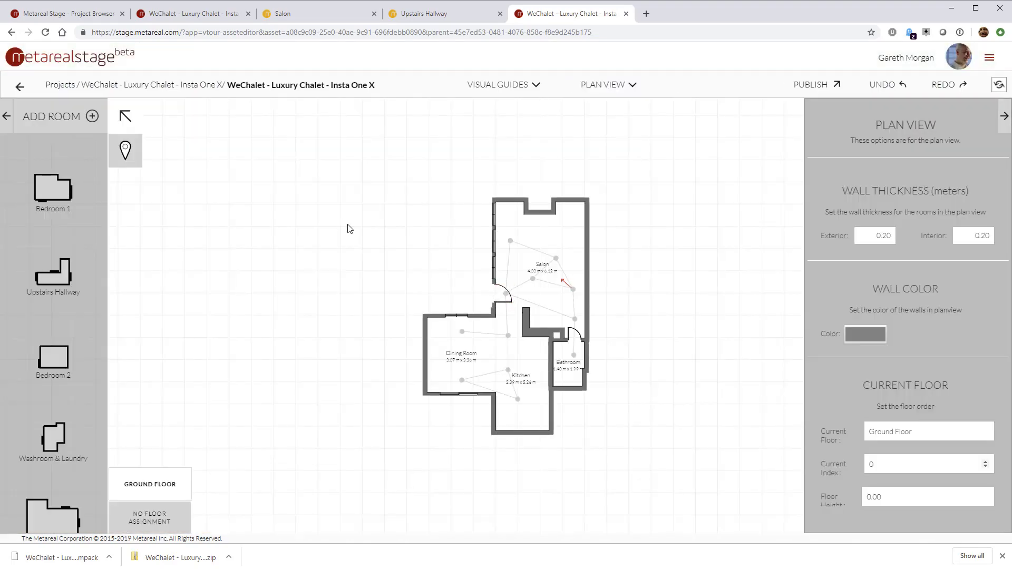
{"action": "scroll", "coordinate": [64, 287], "scroll_direction": "down", "scroll_amount": 1}
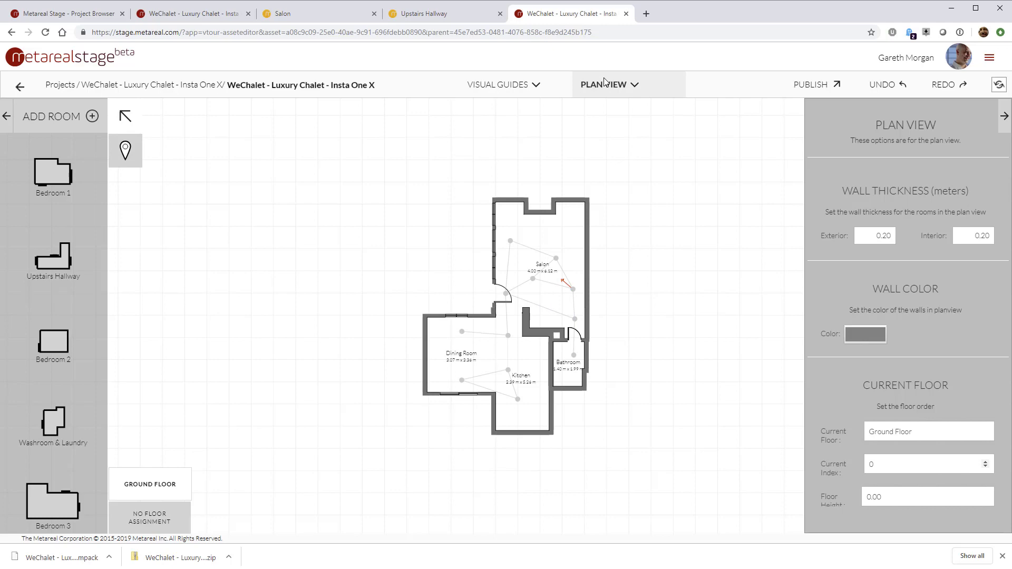
In the Salon panorama, try placing a volume at the ceiling and delete the stray cone.
{"action": "left_click", "coordinate": [303, 16]}
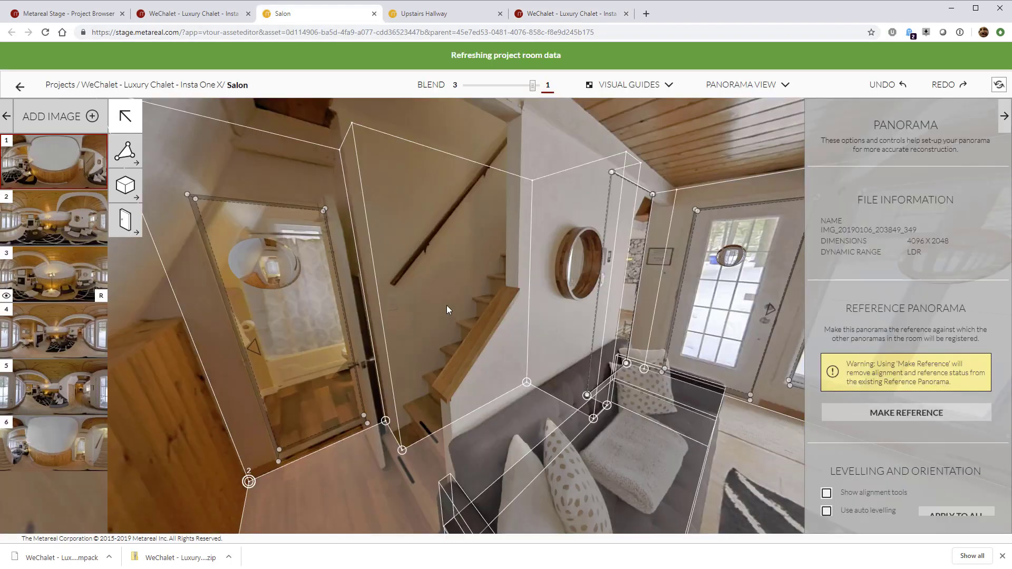
{"action": "left_click", "coordinate": [125, 185]}
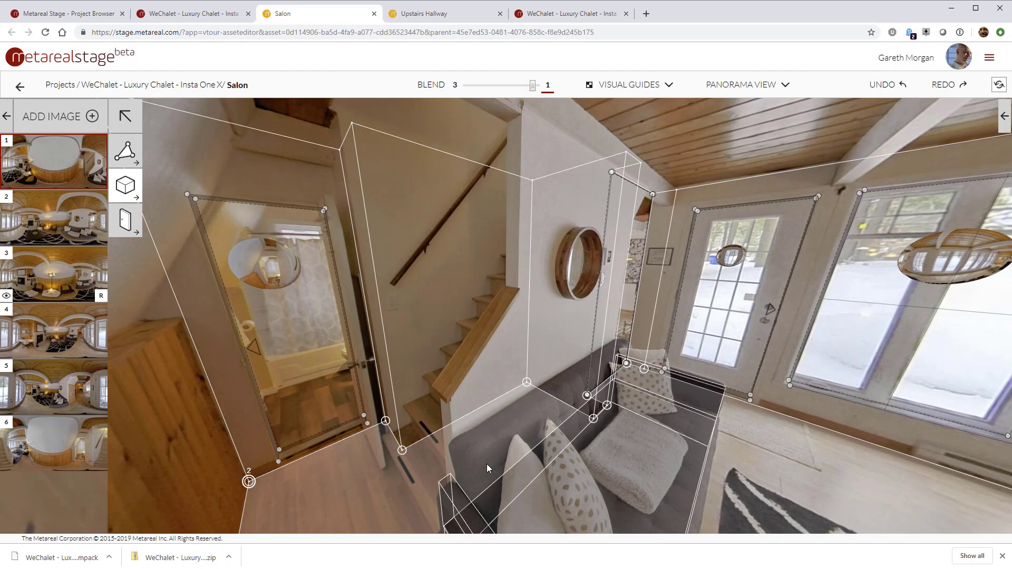
{"action": "left_click_drag", "start_coordinate": [486, 463], "coordinate": [463, 274]}
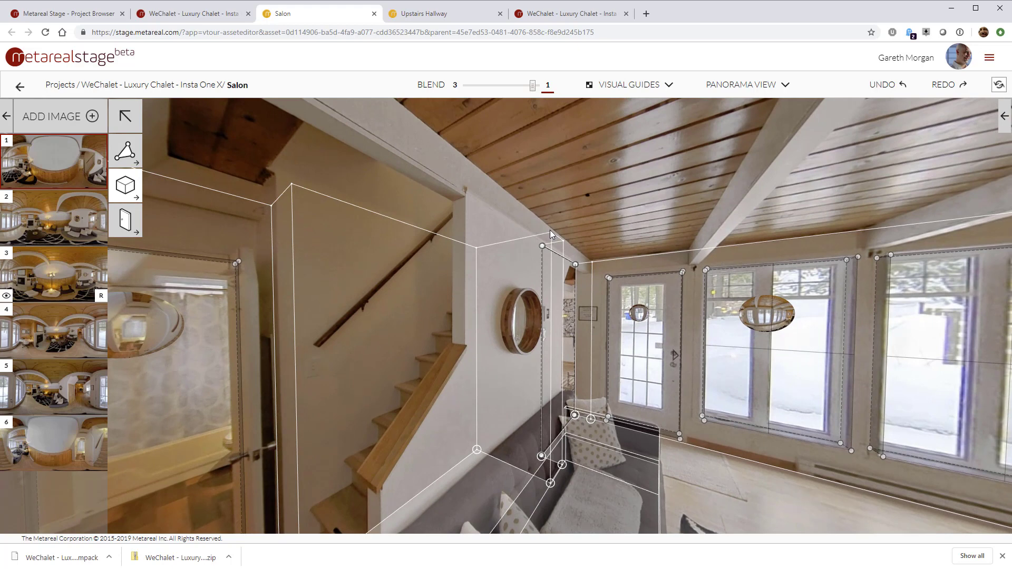
{"action": "left_click_drag", "start_coordinate": [549, 230], "coordinate": [494, 205]}
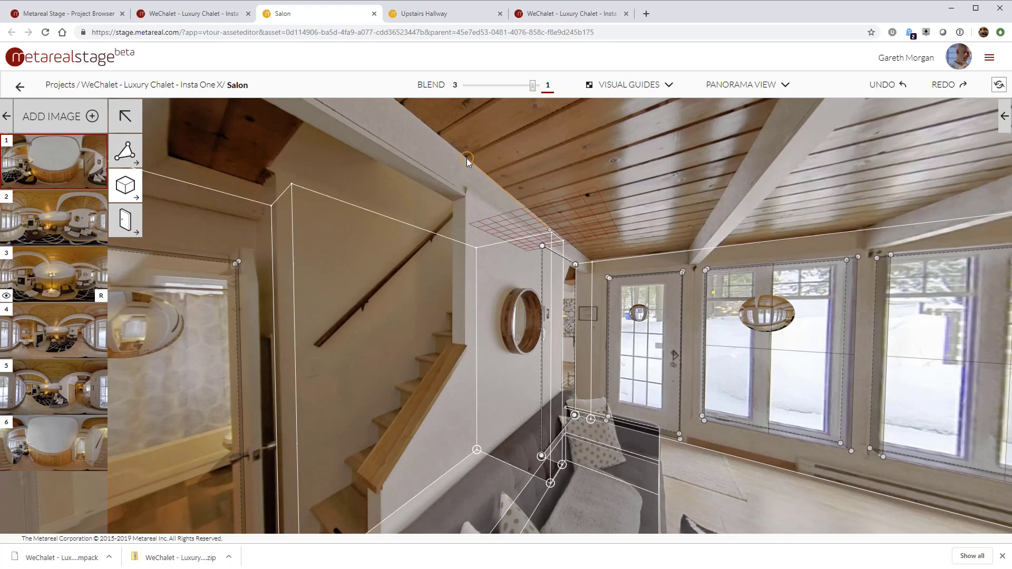
{"action": "left_click_drag", "start_coordinate": [467, 158], "coordinate": [467, 158]}
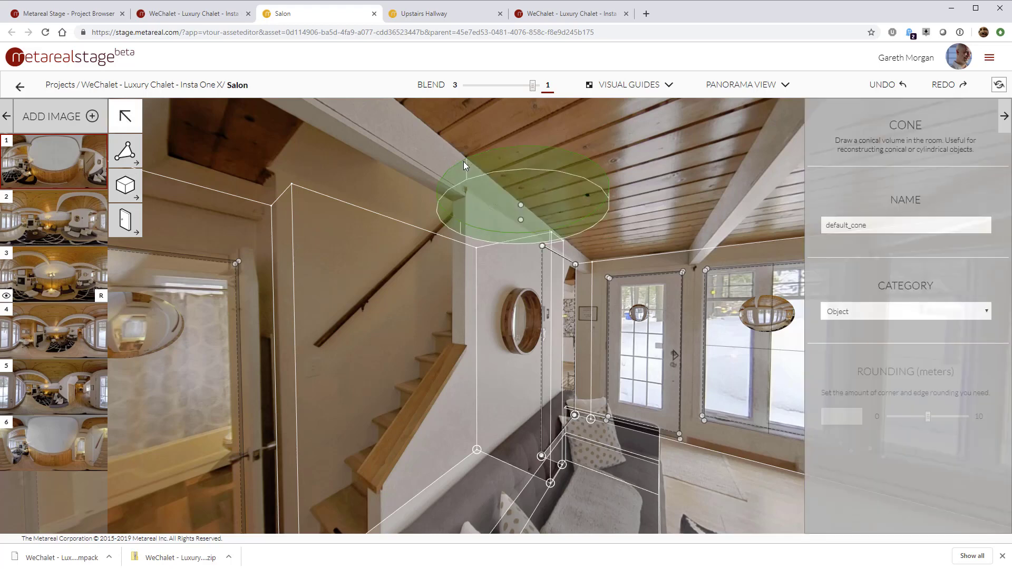
{"action": "key", "text": "Delete"}
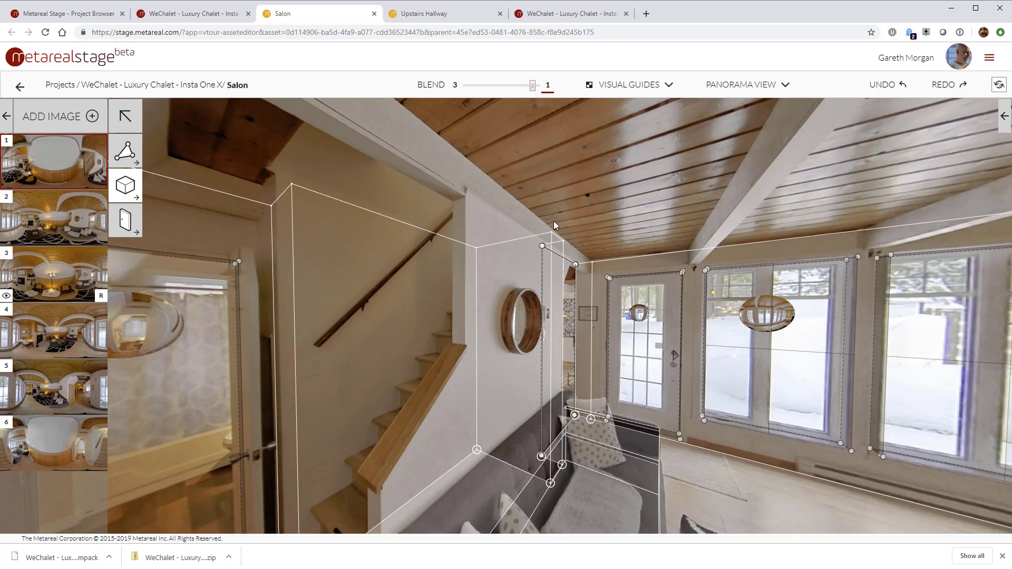
Lay a box base from the ceiling corner along the beam above the stair wall.
{"action": "left_click", "coordinate": [550, 228]}
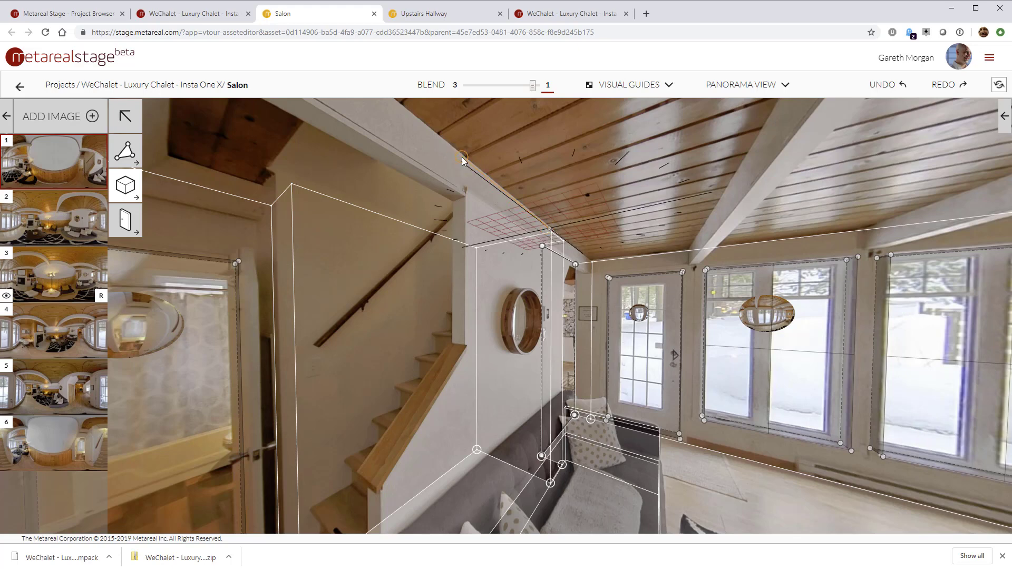
{"action": "left_click", "coordinate": [462, 157]}
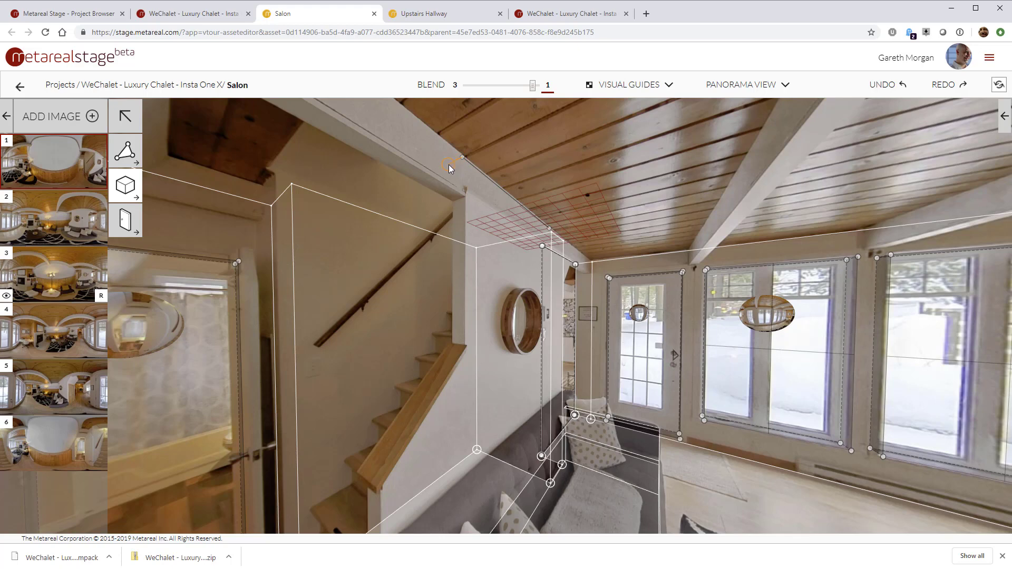
{"action": "left_click", "coordinate": [448, 164]}
Pull the box into a slab, widen it, lower its top, and move it beside the staircase railing.
{"action": "left_click_drag", "start_coordinate": [513, 219], "coordinate": [500, 520]}
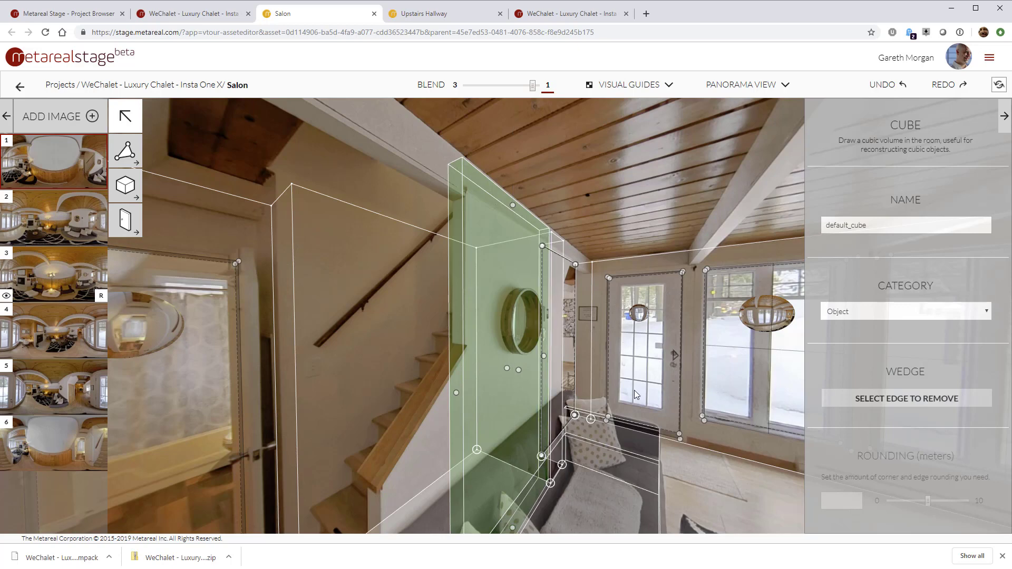
{"action": "left_click_drag", "start_coordinate": [634, 389], "coordinate": [613, 394]}
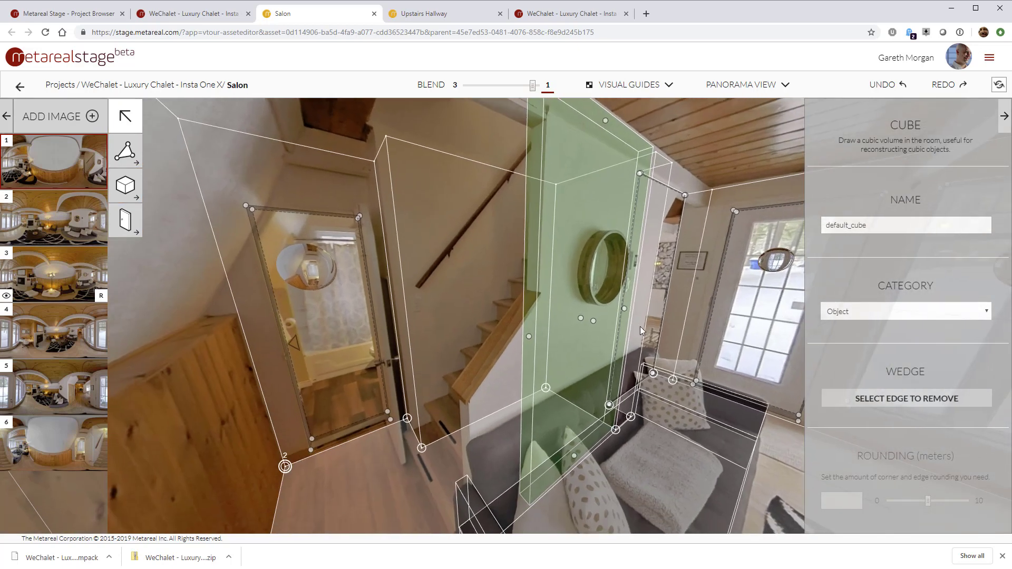
{"action": "left_click_drag", "start_coordinate": [625, 308], "coordinate": [628, 309]}
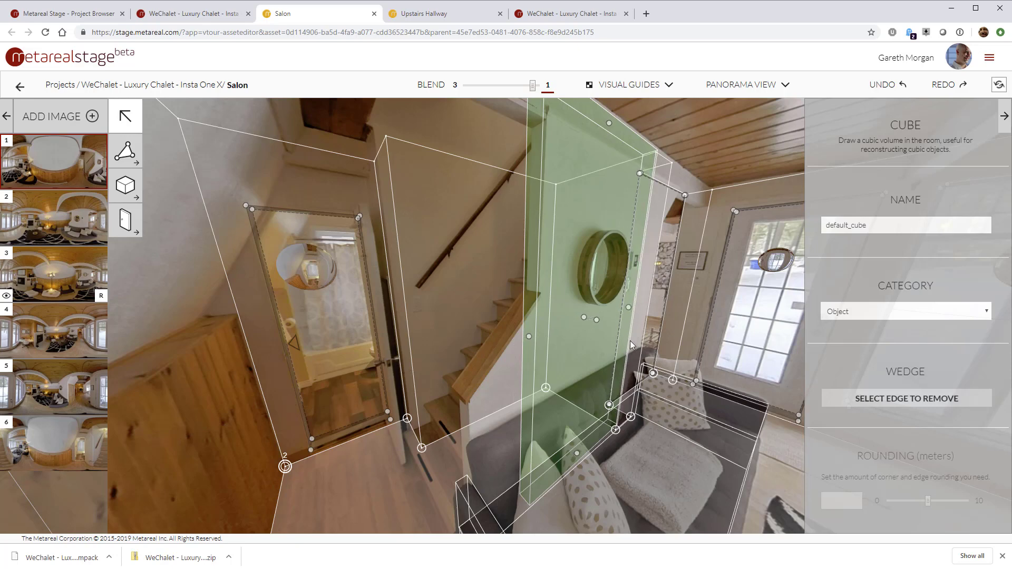
{"action": "left_click_drag", "start_coordinate": [383, 467], "coordinate": [371, 434]}
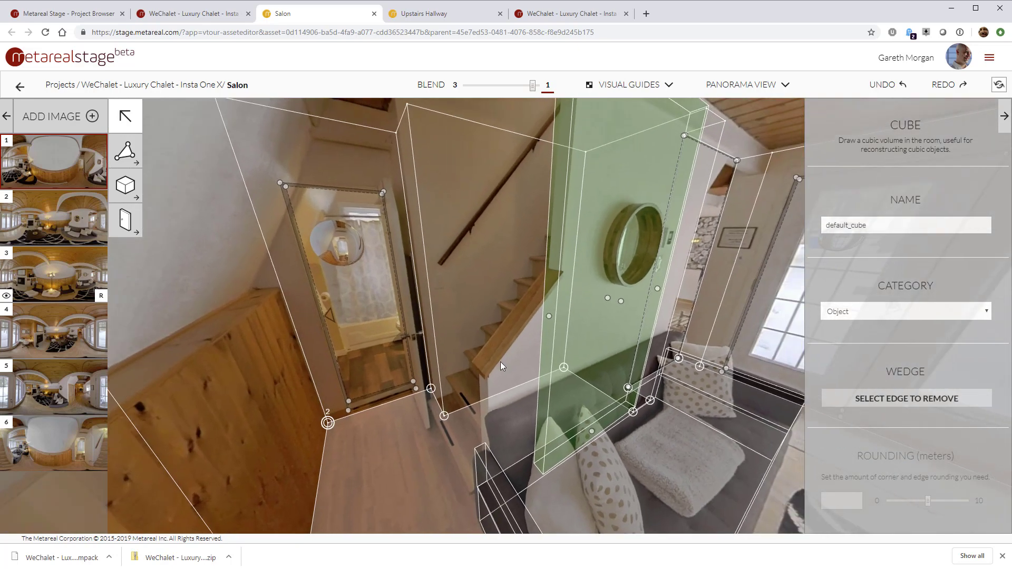
{"action": "scroll", "coordinate": [485, 271], "scroll_direction": "down", "scroll_amount": 2}
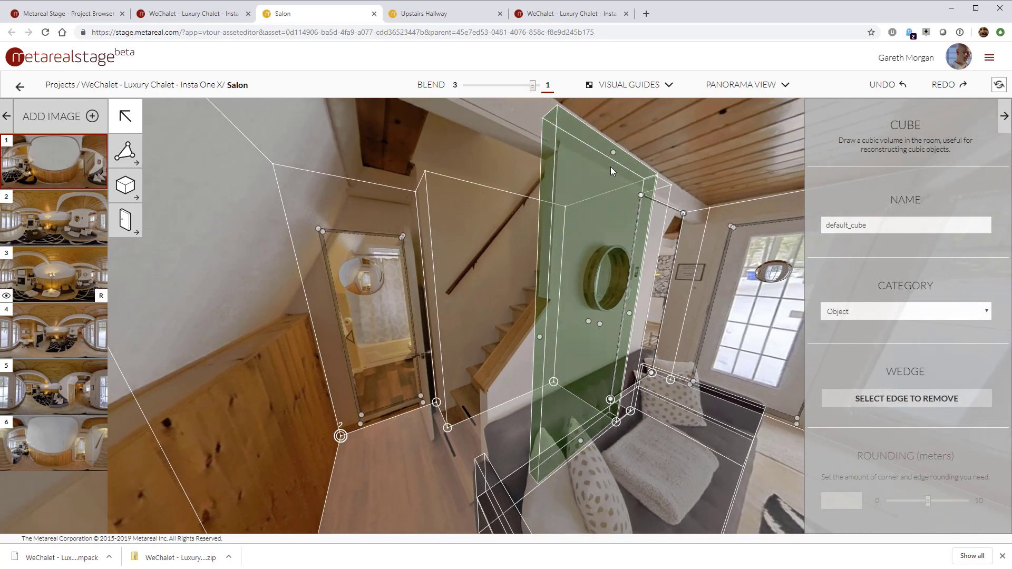
{"action": "left_click_drag", "start_coordinate": [613, 153], "coordinate": [593, 292]}
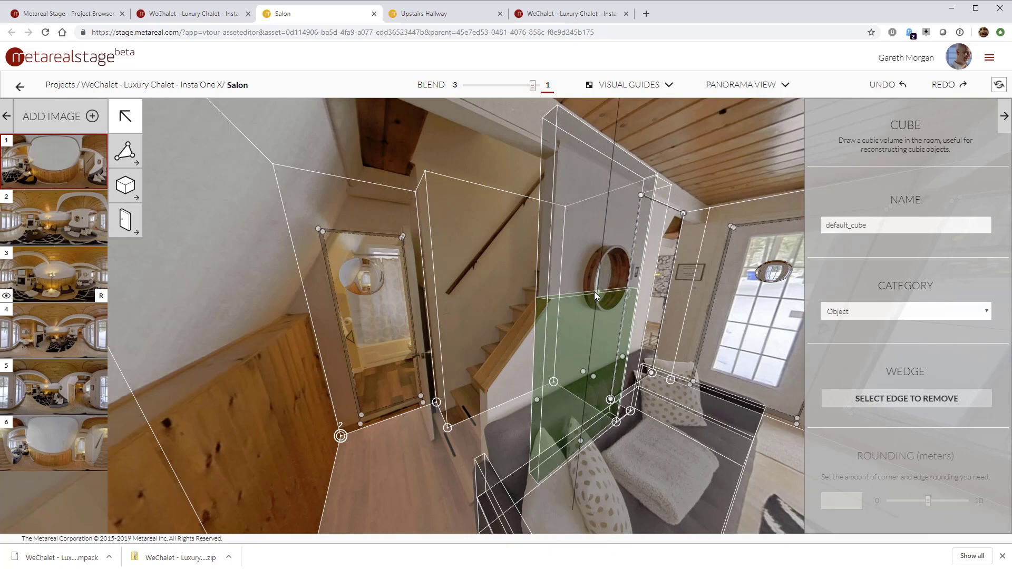
{"action": "left_click_drag", "start_coordinate": [624, 355], "coordinate": [485, 378]}
{"action": "left_click_drag", "start_coordinate": [514, 303], "coordinate": [509, 377]}
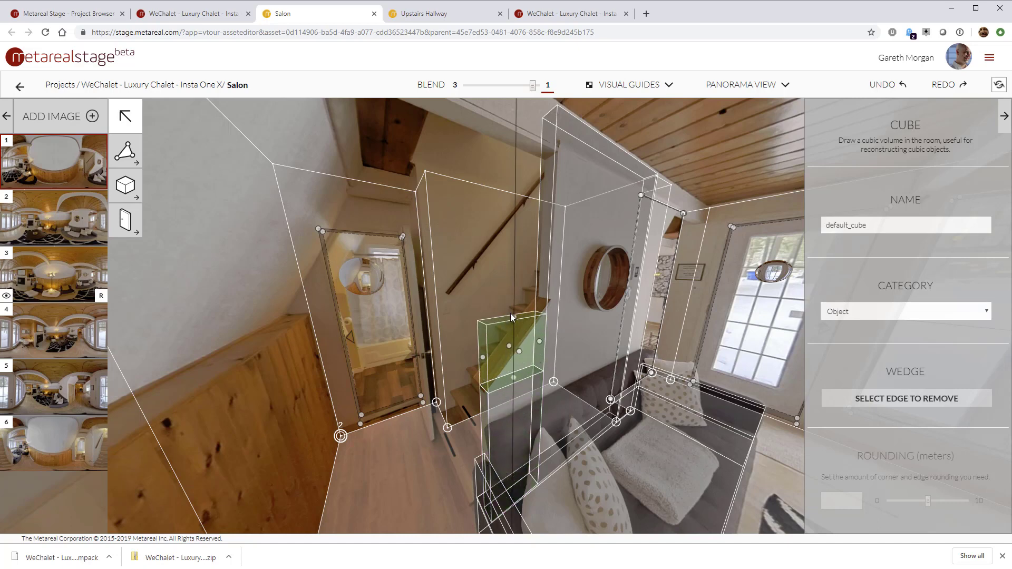
Make the stair box a sloped wedge by removing its left edge, and raise the box below to meet it.
{"action": "left_click_drag", "start_coordinate": [510, 315], "coordinate": [511, 301]}
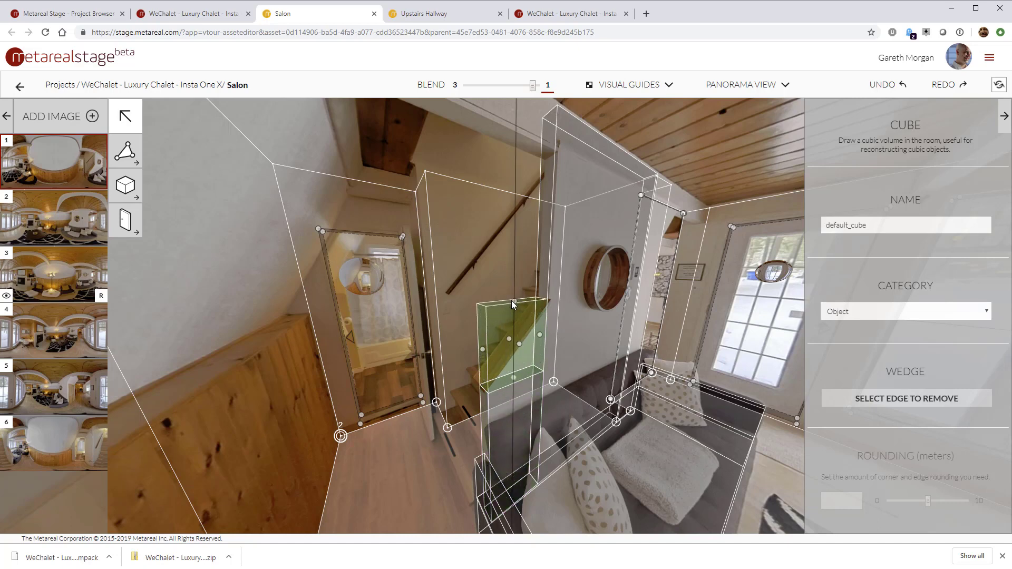
{"action": "left_click", "coordinate": [904, 403]}
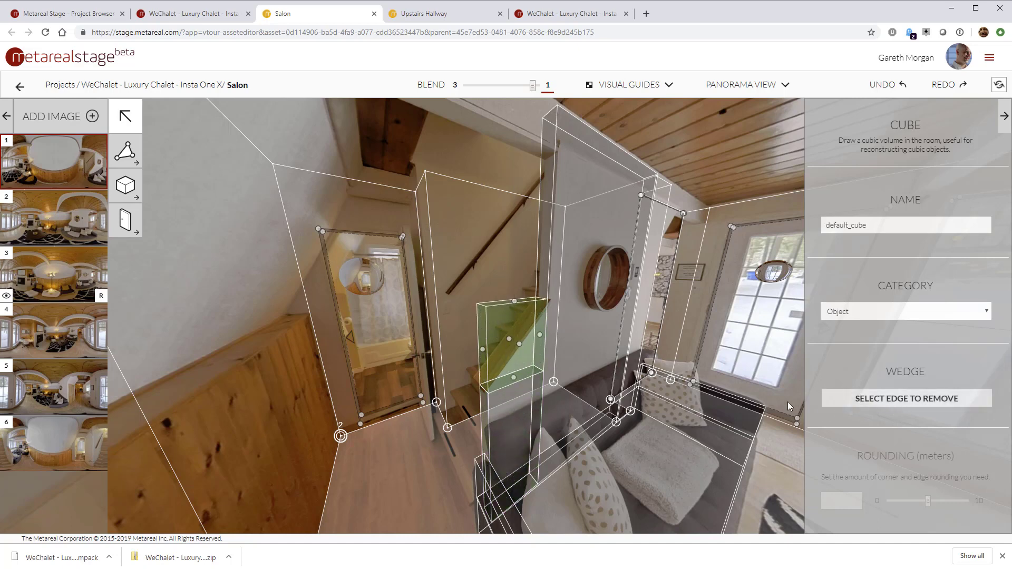
{"action": "left_click", "coordinate": [480, 309]}
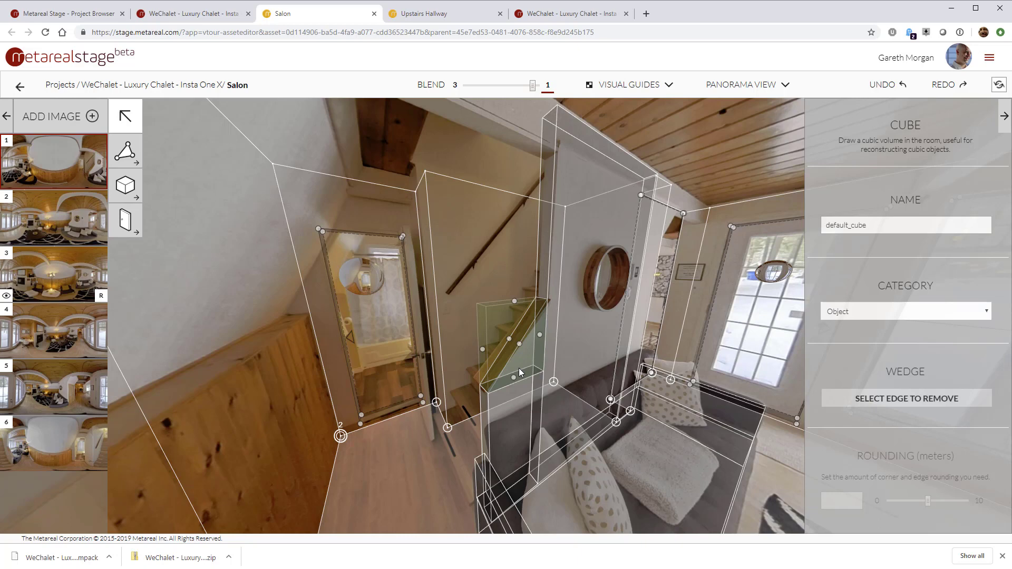
{"action": "left_click_drag", "start_coordinate": [513, 375], "coordinate": [510, 365]}
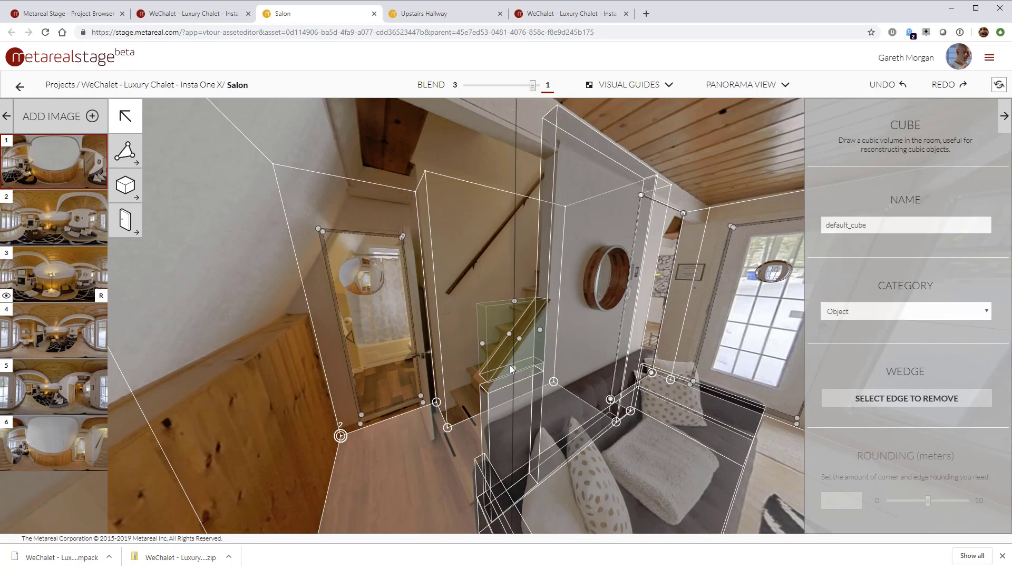
{"action": "left_click", "coordinate": [505, 393]}
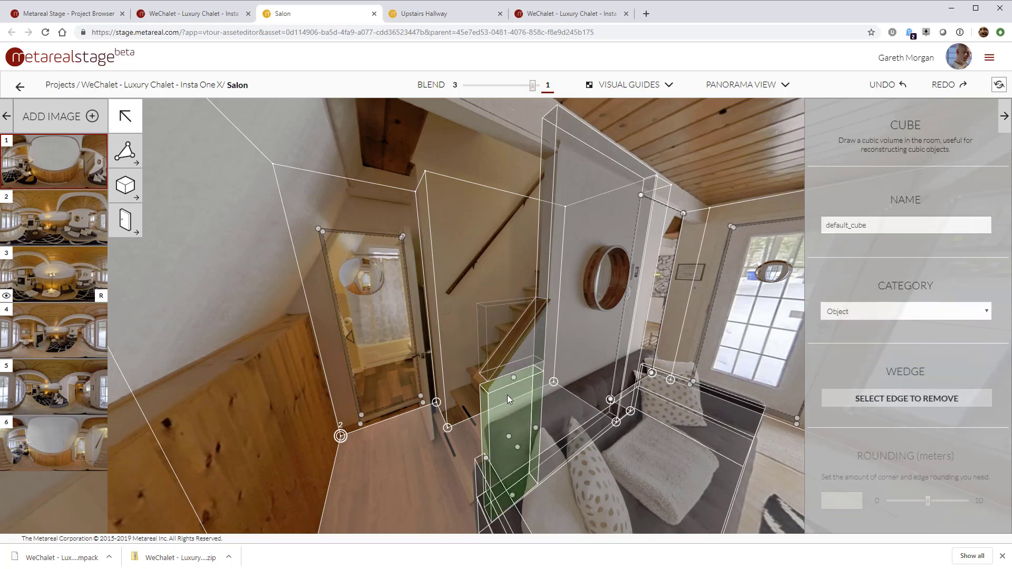
{"action": "left_click_drag", "start_coordinate": [514, 378], "coordinate": [513, 369]}
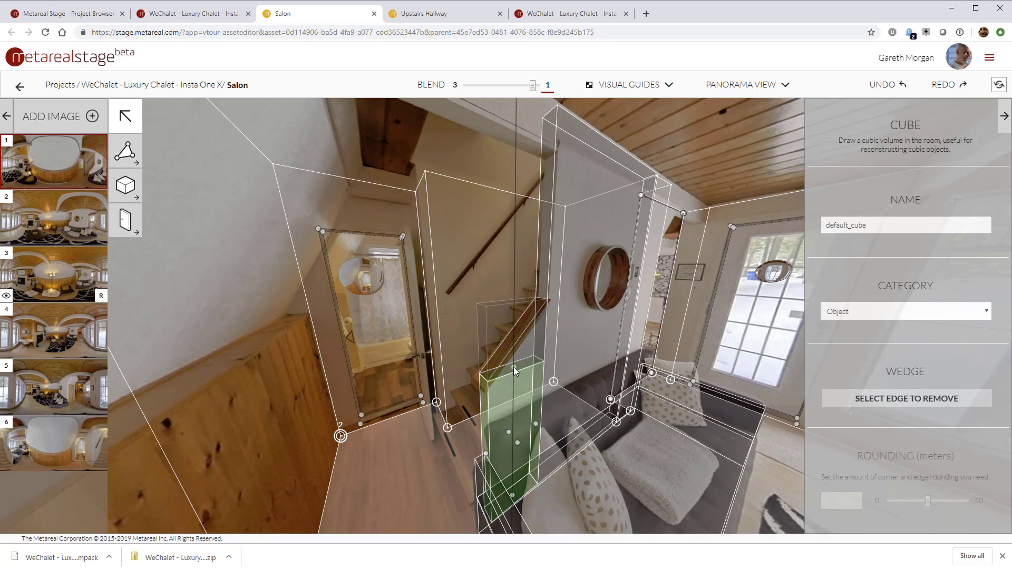
{"action": "left_click", "coordinate": [408, 472]}
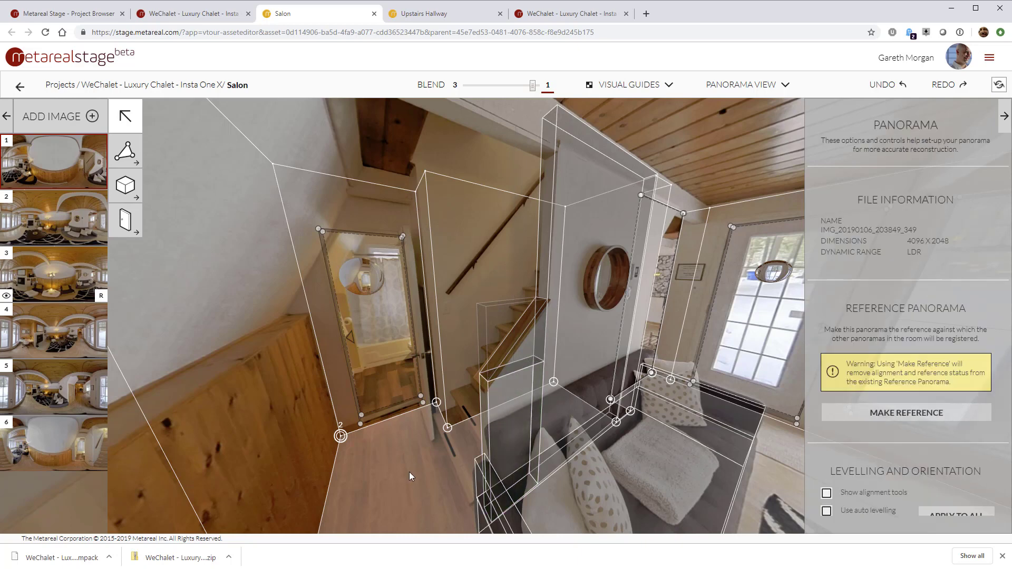
Check the wedge alignment from panorama 2, then return to panorama 1 facing the stair wall.
{"action": "left_click_drag", "start_coordinate": [438, 460], "coordinate": [358, 437]}
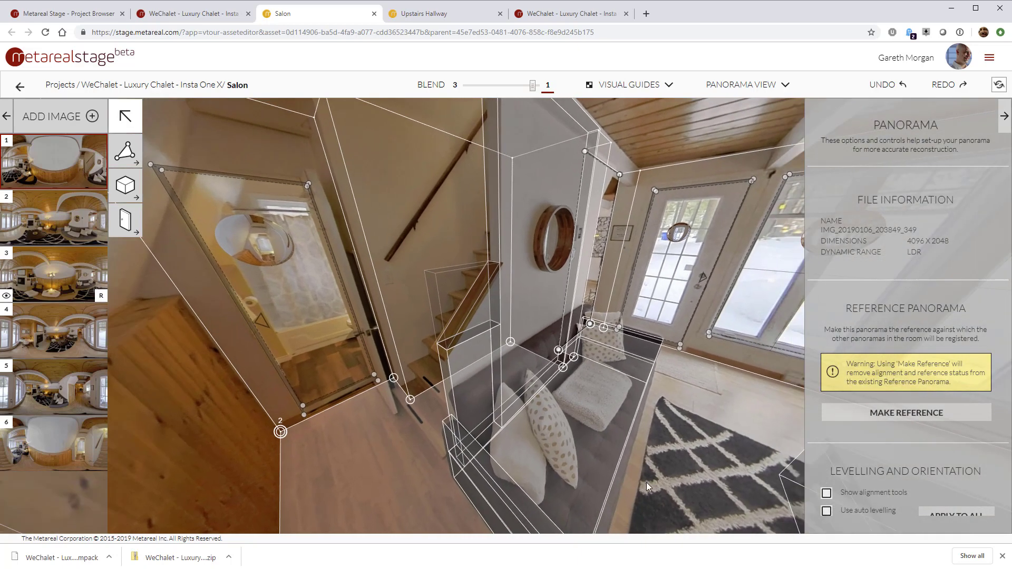
{"action": "left_click_drag", "start_coordinate": [758, 335], "coordinate": [747, 357]}
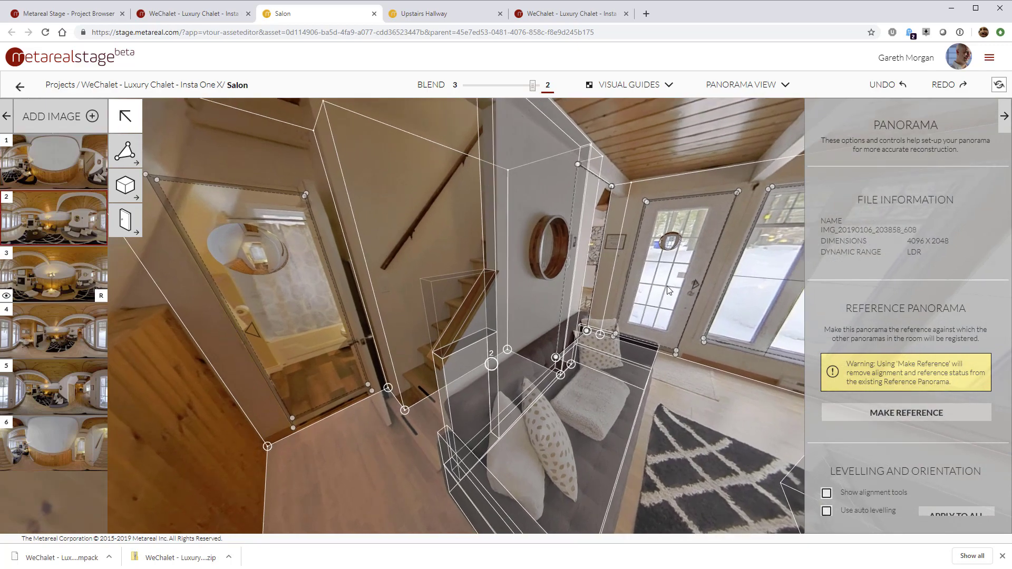
{"action": "key", "text": "Down"}
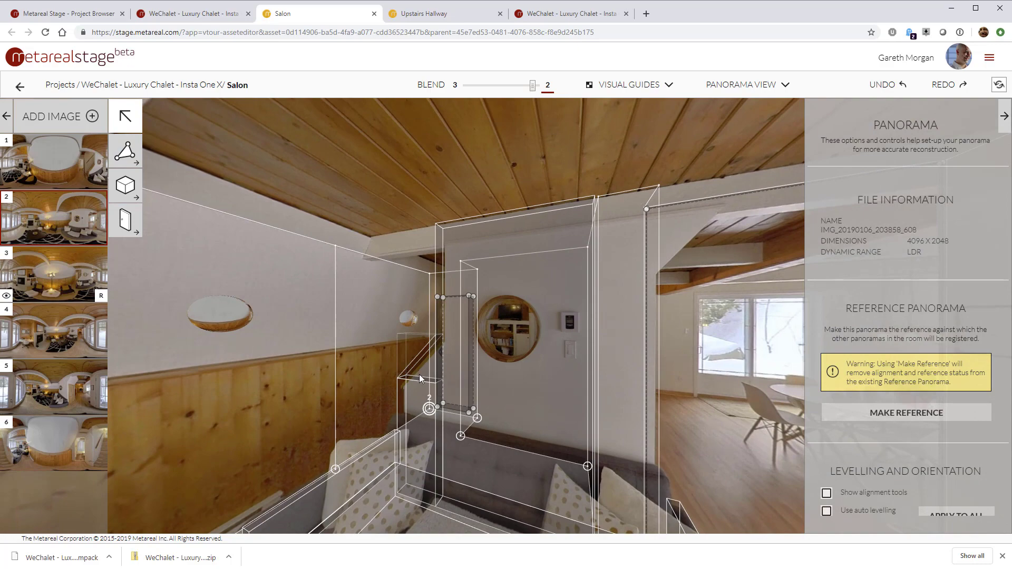
{"action": "key", "text": "Up"}
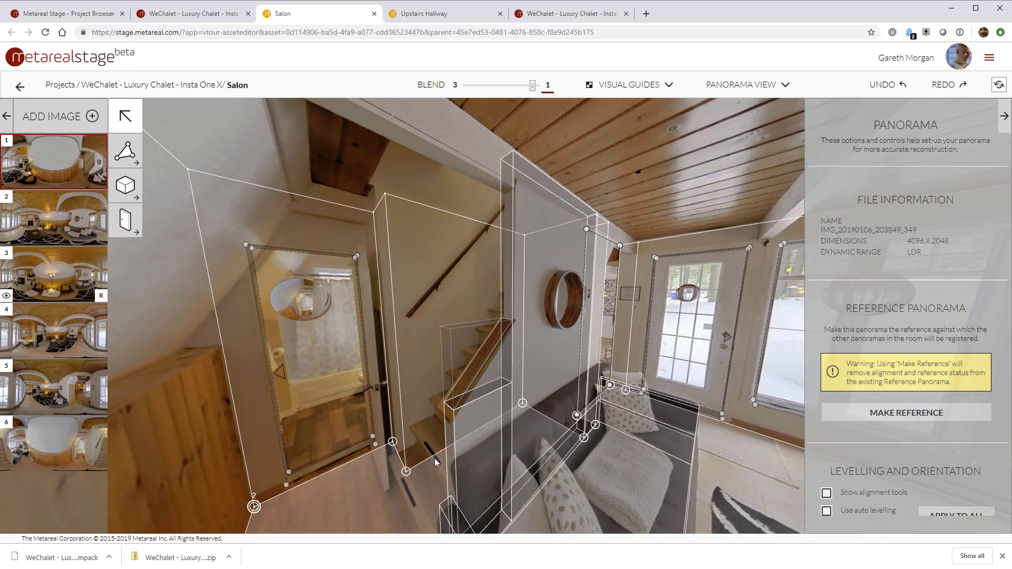
{"action": "left_click_drag", "start_coordinate": [375, 466], "coordinate": [437, 394]}
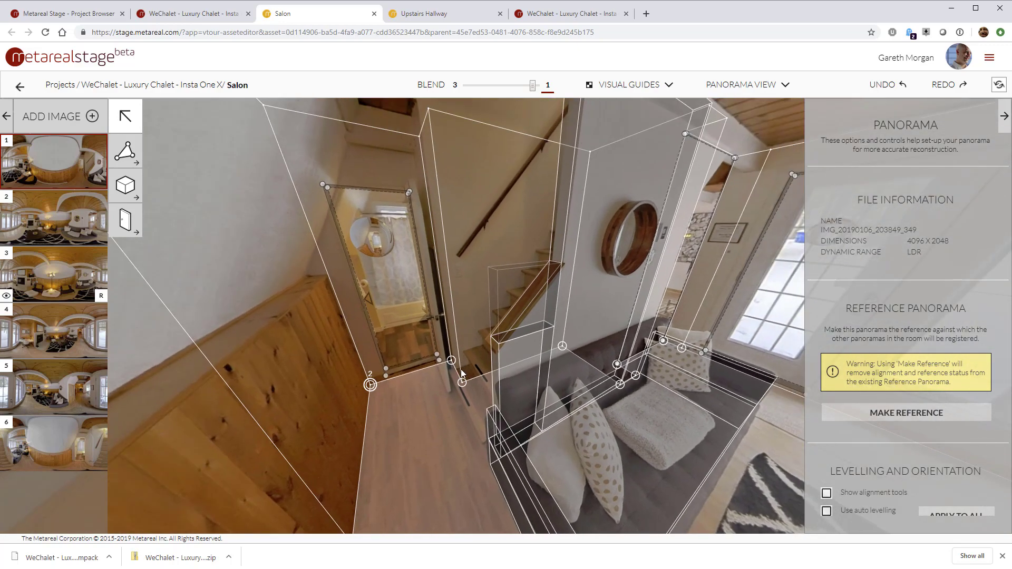
{"action": "left_click_drag", "start_coordinate": [450, 379], "coordinate": [358, 463]}
Draw a new box from three floor vertices and raise it to the ceiling.
{"action": "left_click", "coordinate": [125, 185]}
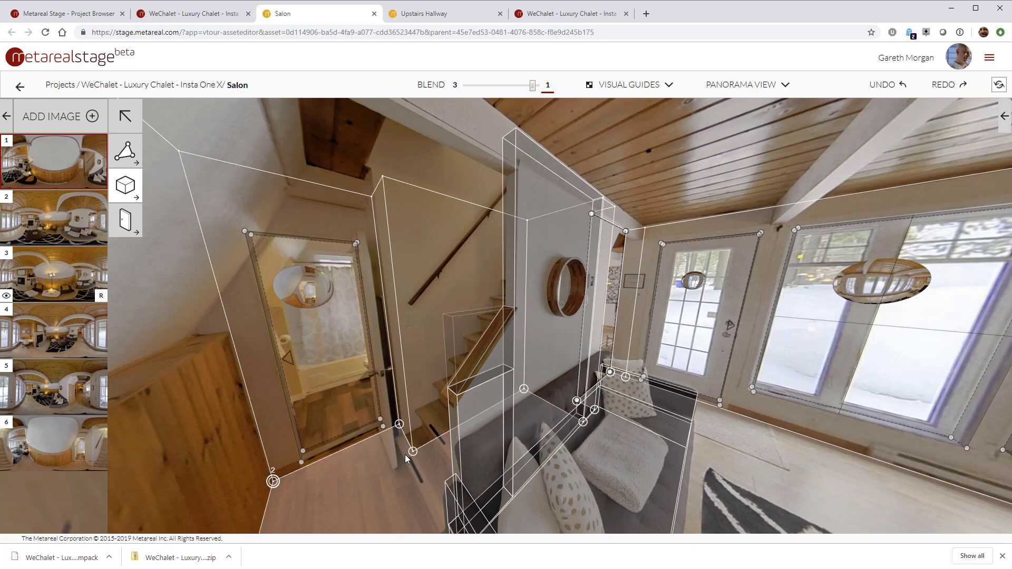
{"action": "left_click", "coordinate": [407, 453]}
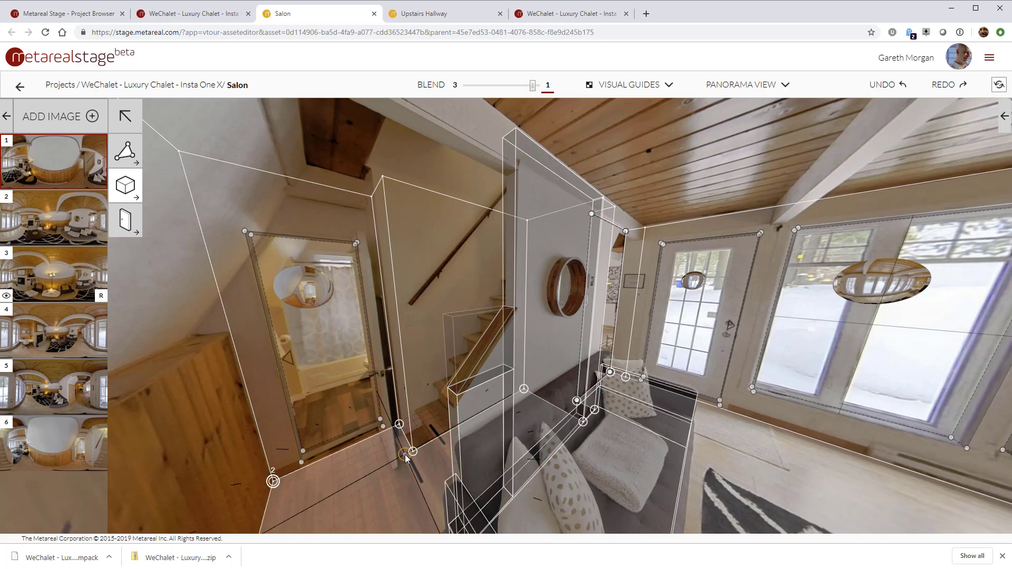
{"action": "left_click", "coordinate": [524, 390]}
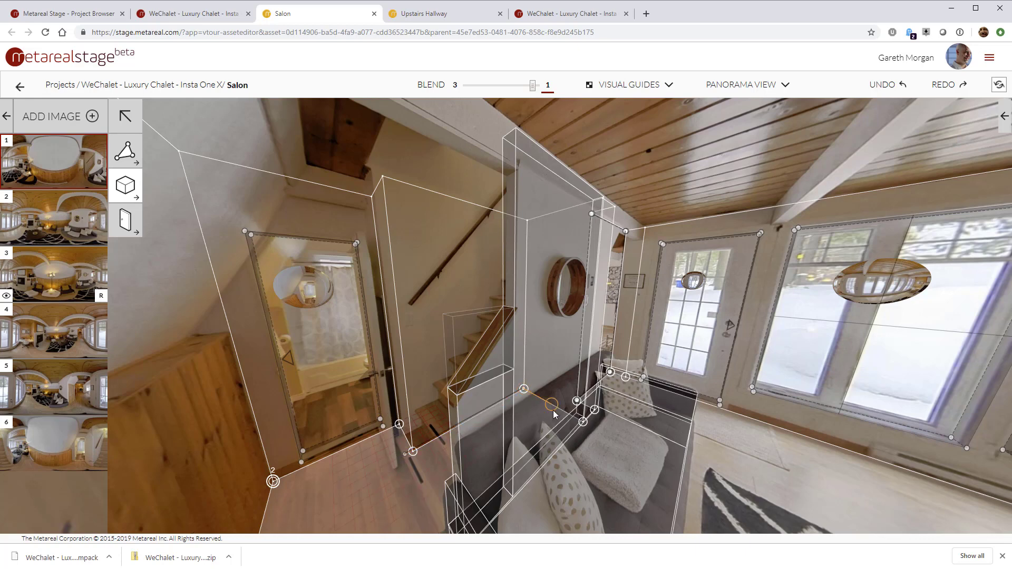
{"action": "left_click", "coordinate": [581, 422]}
{"action": "left_click_drag", "start_coordinate": [500, 424], "coordinate": [505, 192]}
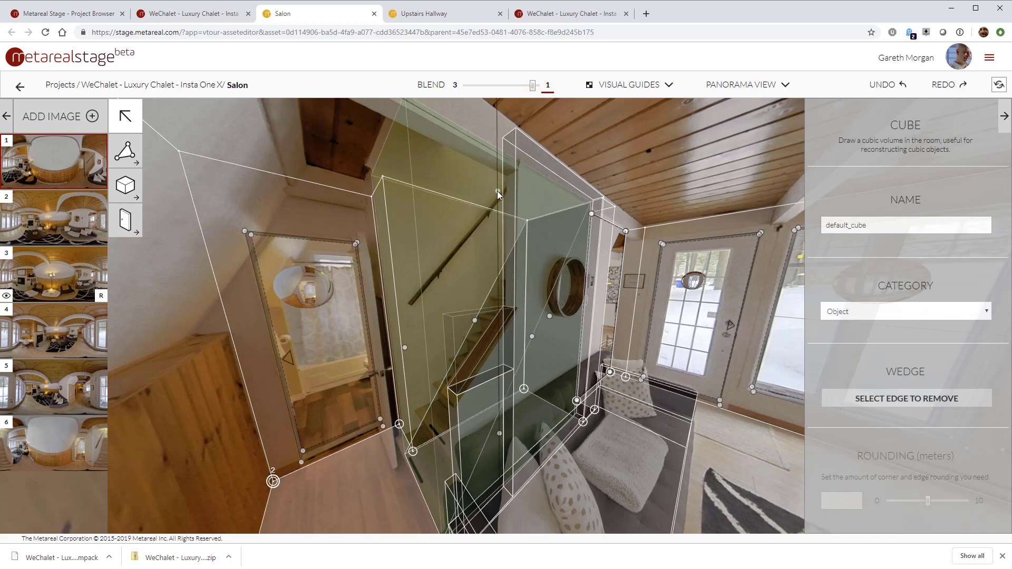
Lower the stair cube's top corners, widen it left and stretch it up, then view panorama 6.
{"action": "left_click_drag", "start_coordinate": [497, 191], "coordinate": [502, 214]}
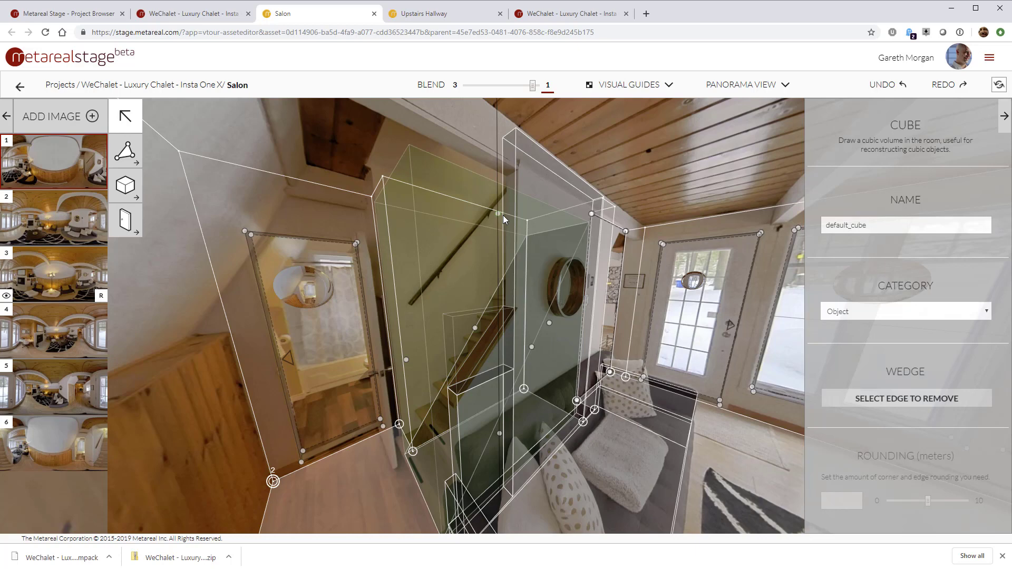
{"action": "left_click_drag", "start_coordinate": [503, 215], "coordinate": [510, 243]}
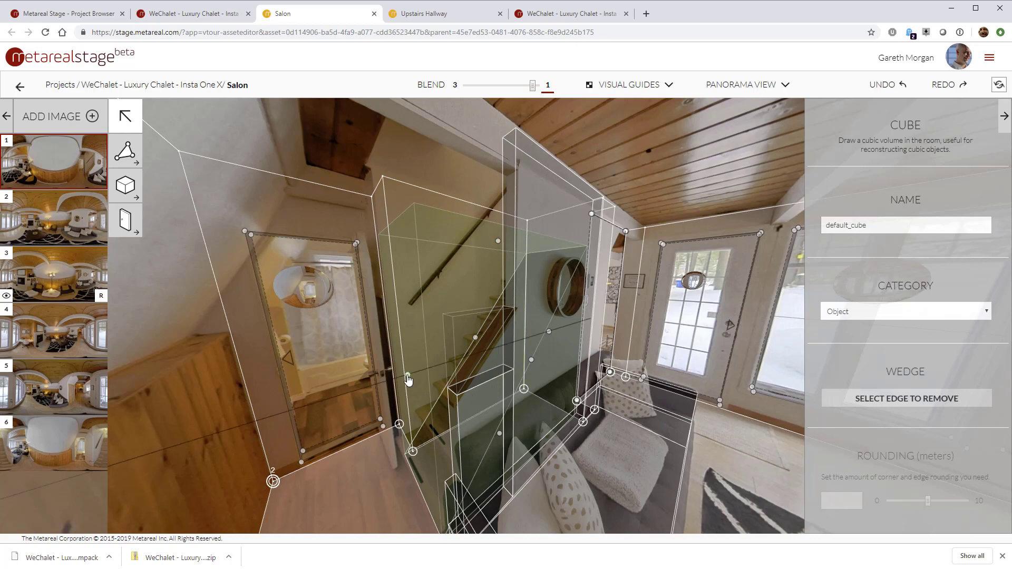
{"action": "left_click_drag", "start_coordinate": [408, 377], "coordinate": [387, 378]}
{"action": "left_click_drag", "start_coordinate": [488, 239], "coordinate": [490, 220]}
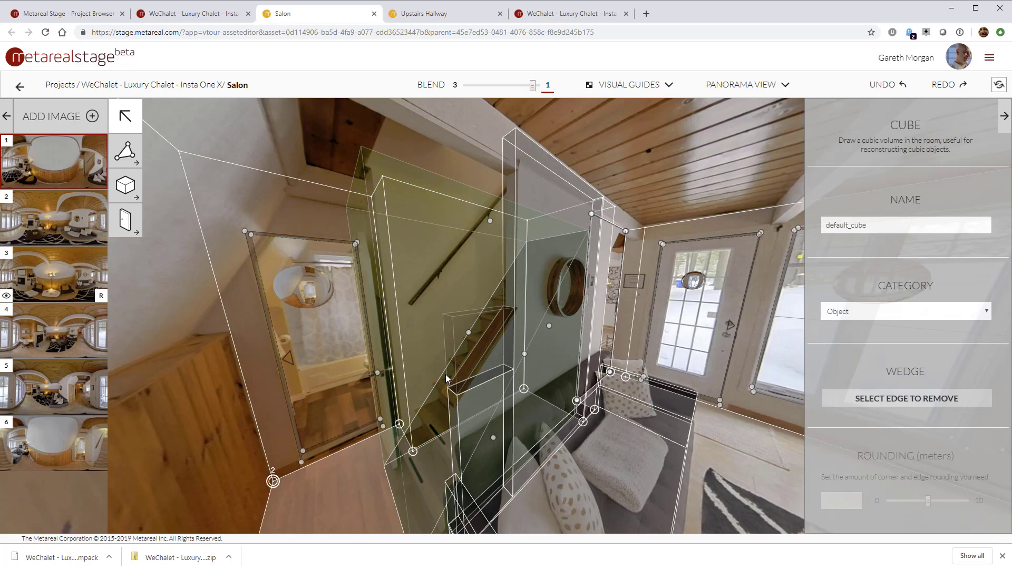
{"action": "left_click", "coordinate": [377, 471]}
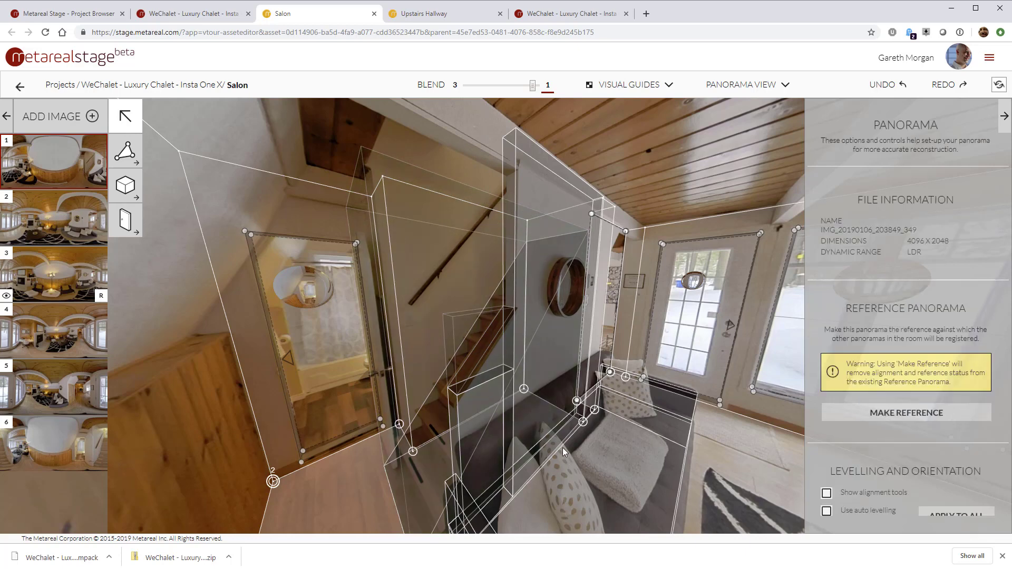
{"action": "key", "text": "6"}
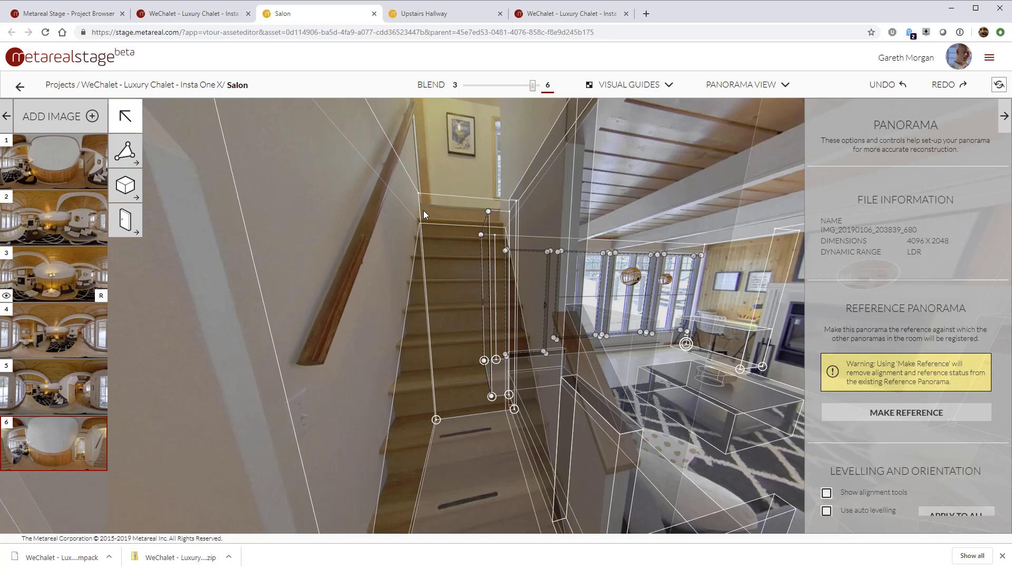
Select the staircase cube and raise its top face.
{"action": "left_click_drag", "start_coordinate": [365, 257], "coordinate": [486, 244]}
{"action": "left_click_drag", "start_coordinate": [426, 235], "coordinate": [736, 254]}
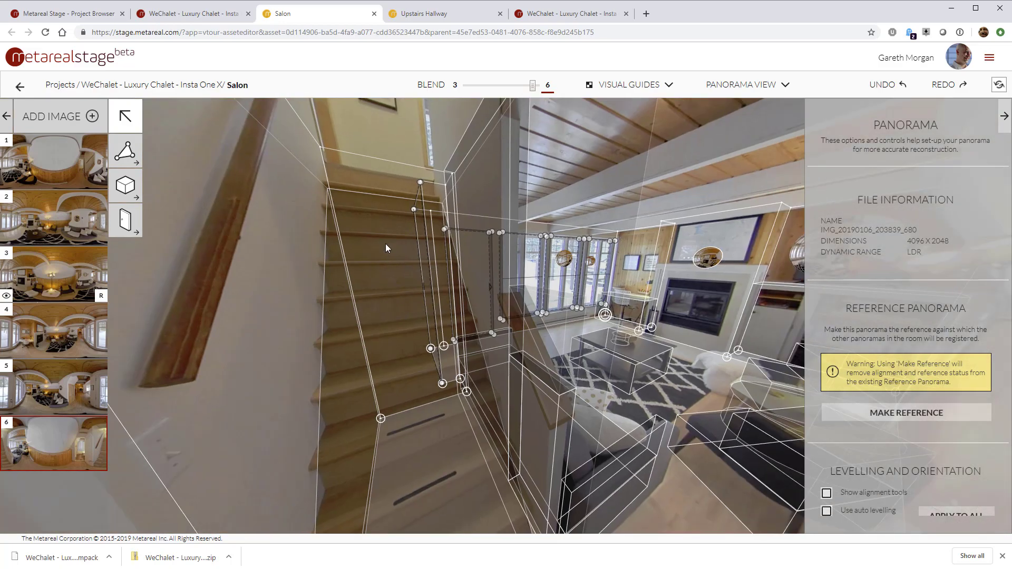
{"action": "left_click_drag", "start_coordinate": [387, 242], "coordinate": [319, 258]}
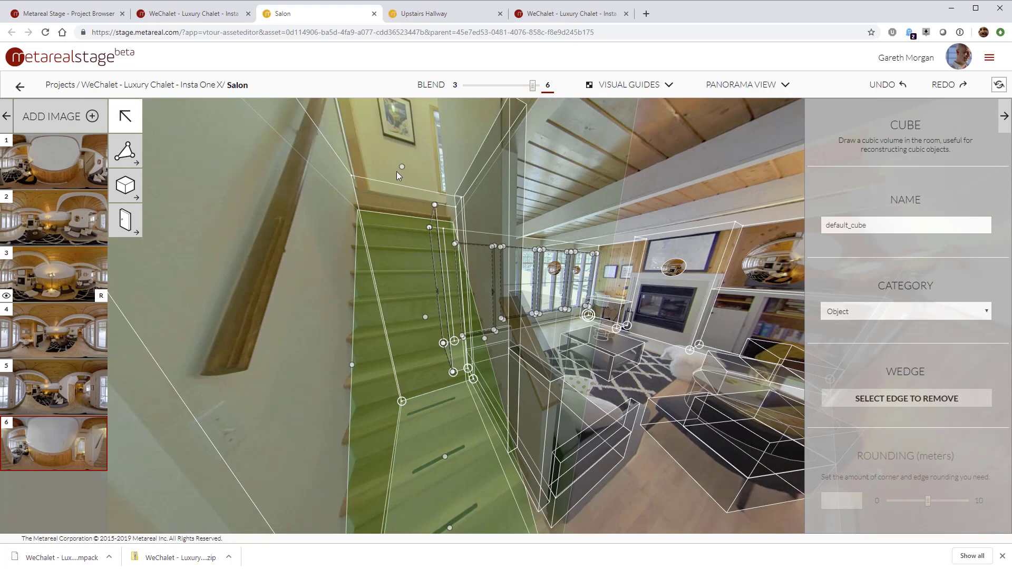
{"action": "left_click_drag", "start_coordinate": [400, 166], "coordinate": [401, 106]}
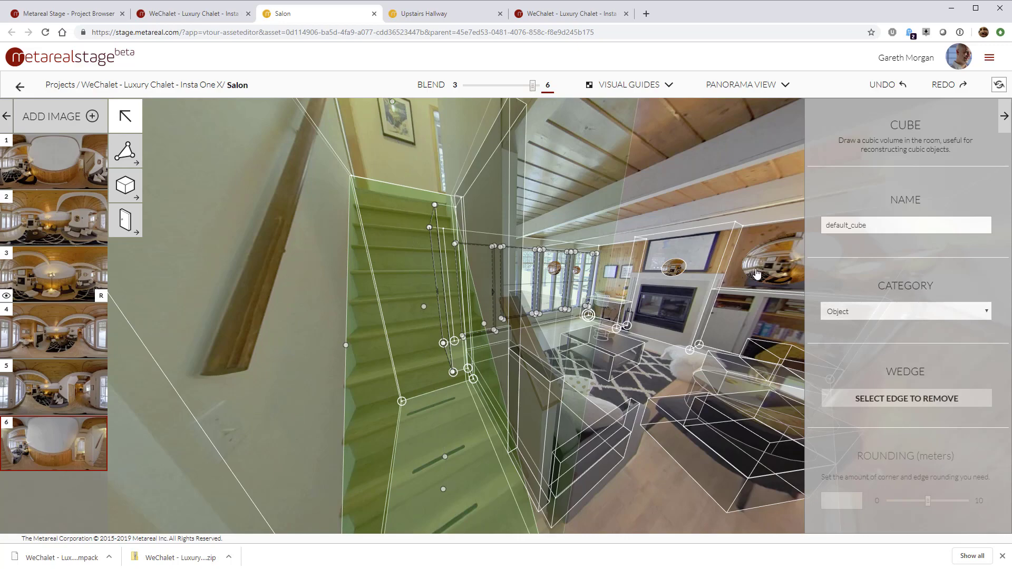
From panorama 1, nudge the cube's face right, then check the stairs from panorama 6.
{"action": "left_click", "coordinate": [772, 262]}
{"action": "left_click_drag", "start_coordinate": [508, 259], "coordinate": [645, 352]}
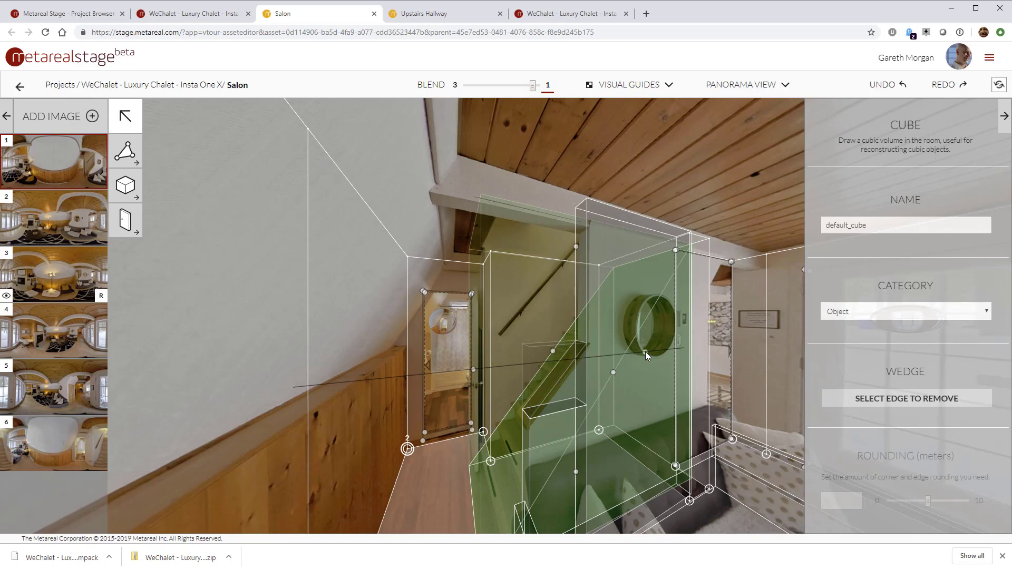
{"action": "left_click_drag", "start_coordinate": [645, 352], "coordinate": [647, 352]}
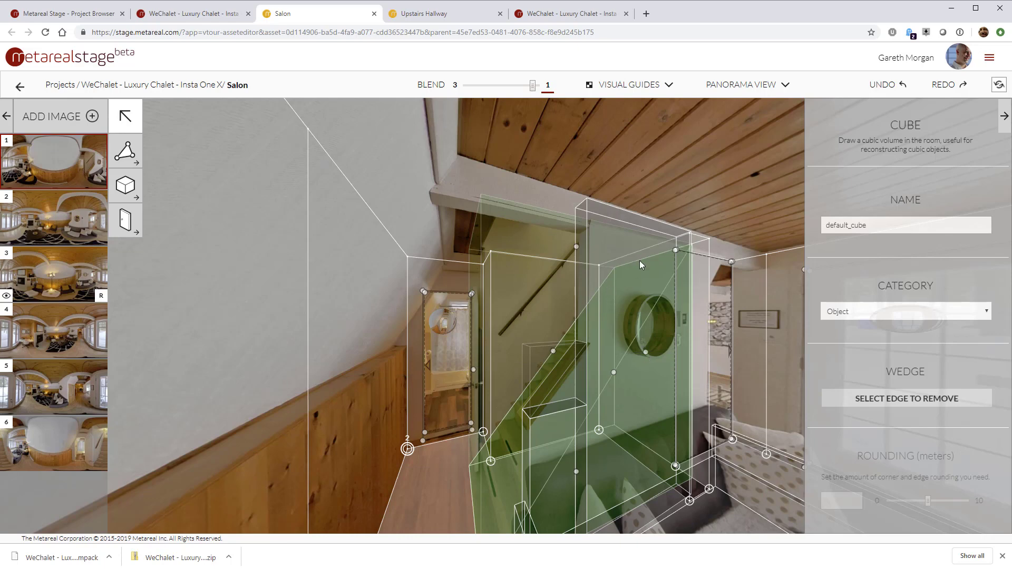
{"action": "left_click", "coordinate": [444, 485]}
{"action": "left_click_drag", "start_coordinate": [444, 486], "coordinate": [410, 462]}
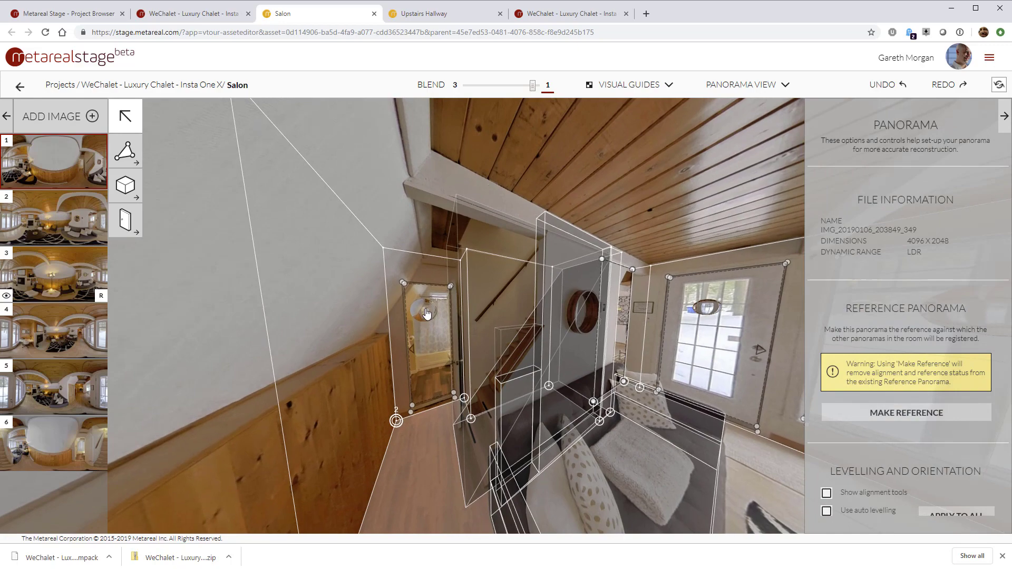
{"action": "left_click", "coordinate": [410, 462]}
{"action": "left_click_drag", "start_coordinate": [368, 427], "coordinate": [327, 429]}
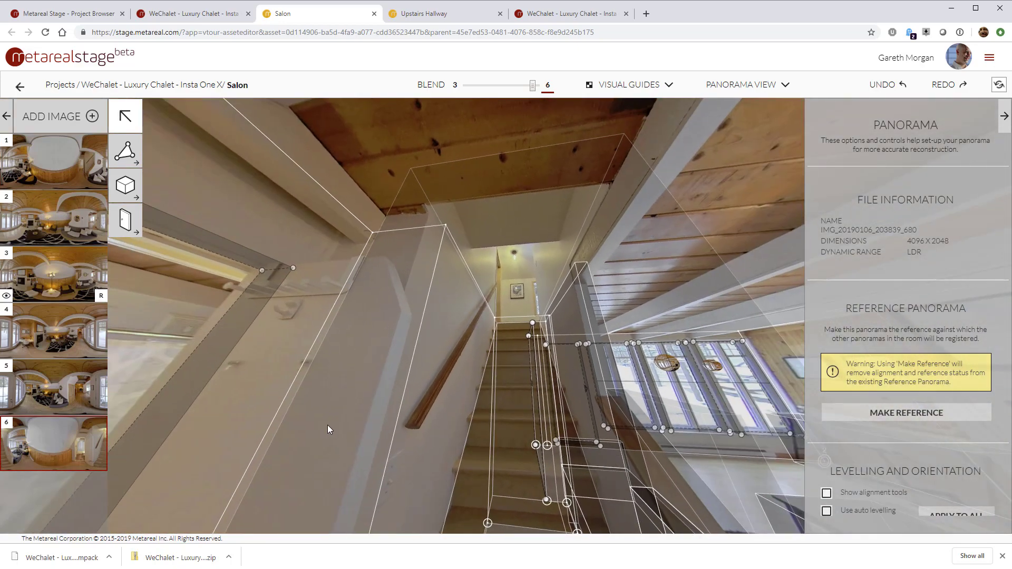
In the Upstairs Hallway, draw a door across the stair opening with swing None and thickness 0.01.
{"action": "left_click", "coordinate": [436, 14]}
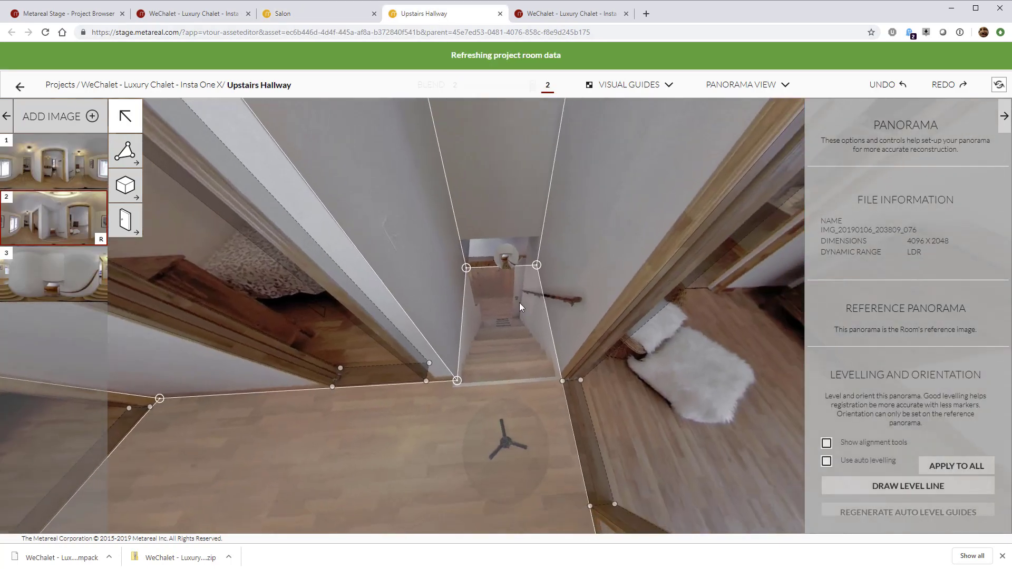
{"action": "left_click", "coordinate": [125, 220]}
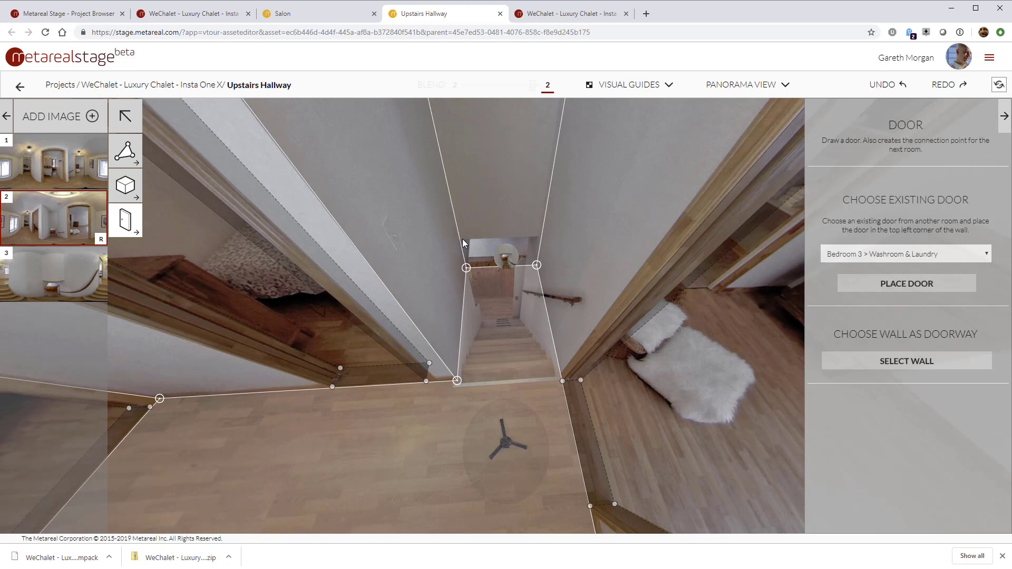
{"action": "left_click", "coordinate": [462, 239]}
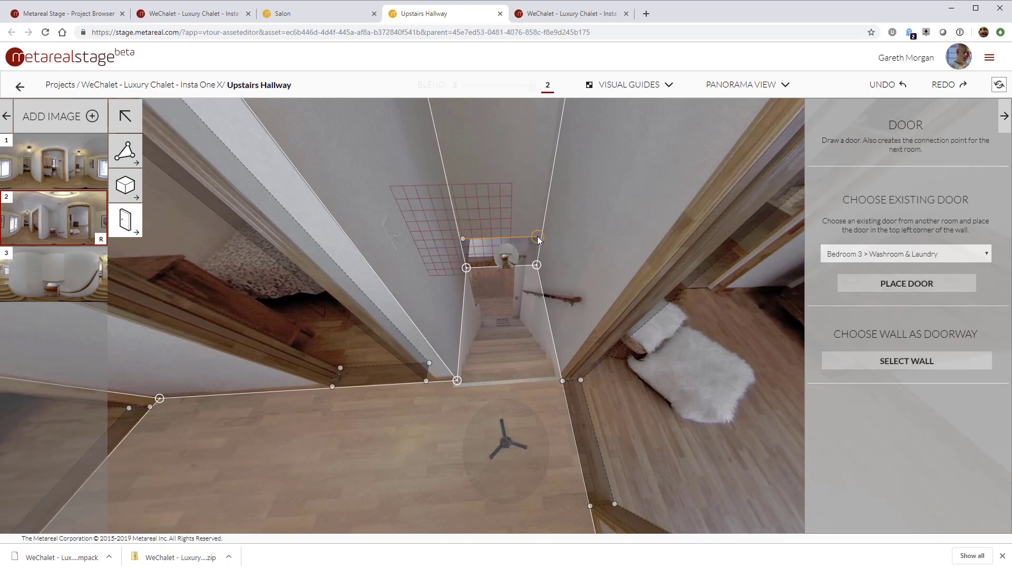
{"action": "left_click", "coordinate": [536, 265]}
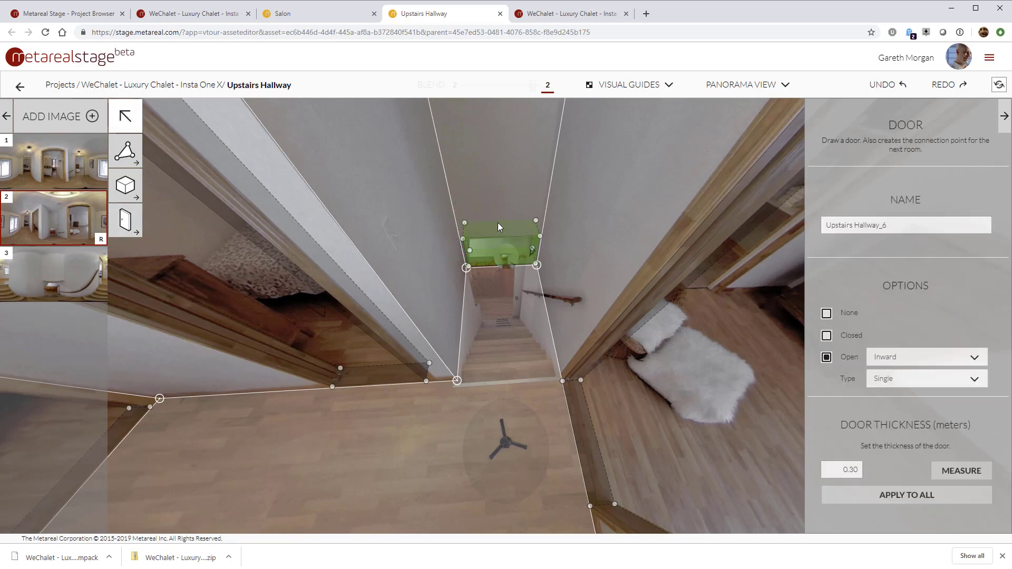
{"action": "left_click", "coordinate": [826, 314]}
{"action": "double_click", "coordinate": [838, 468]}
{"action": "type", "text": "0.01"}
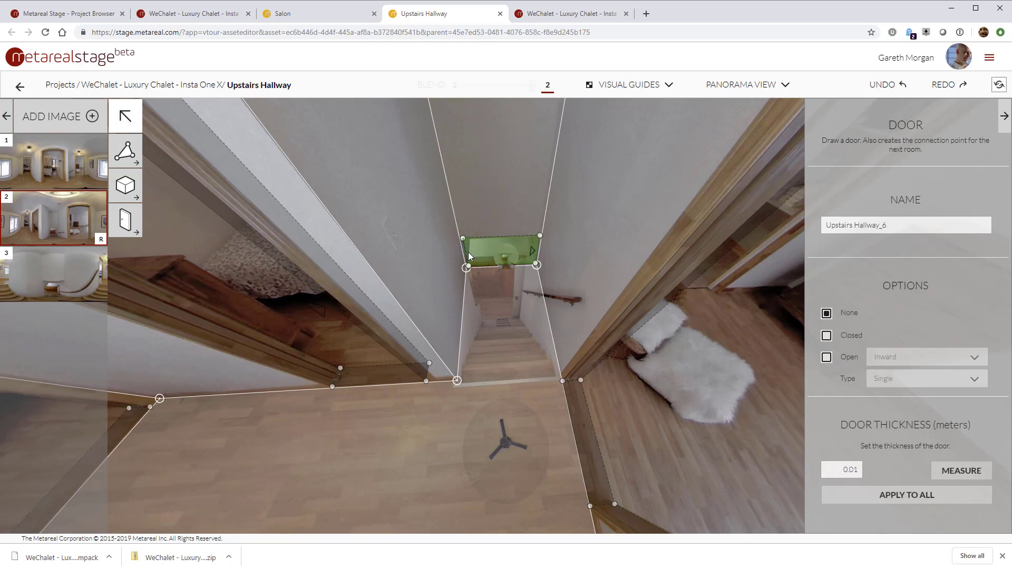
Snap the door's bottom, left and right edges to the stairwell wall lines.
{"action": "scroll", "coordinate": [470, 257], "scroll_direction": "up", "scroll_amount": 5}
{"action": "left_click_drag", "start_coordinate": [494, 264], "coordinate": [501, 349]}
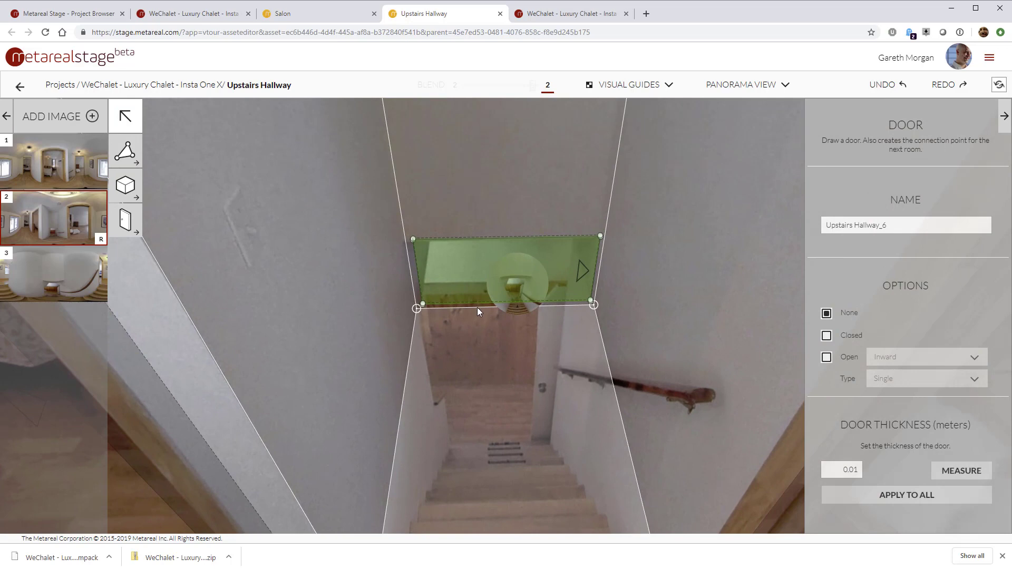
{"action": "left_click_drag", "start_coordinate": [476, 307], "coordinate": [476, 307]}
{"action": "left_click_drag", "start_coordinate": [416, 270], "coordinate": [411, 270]}
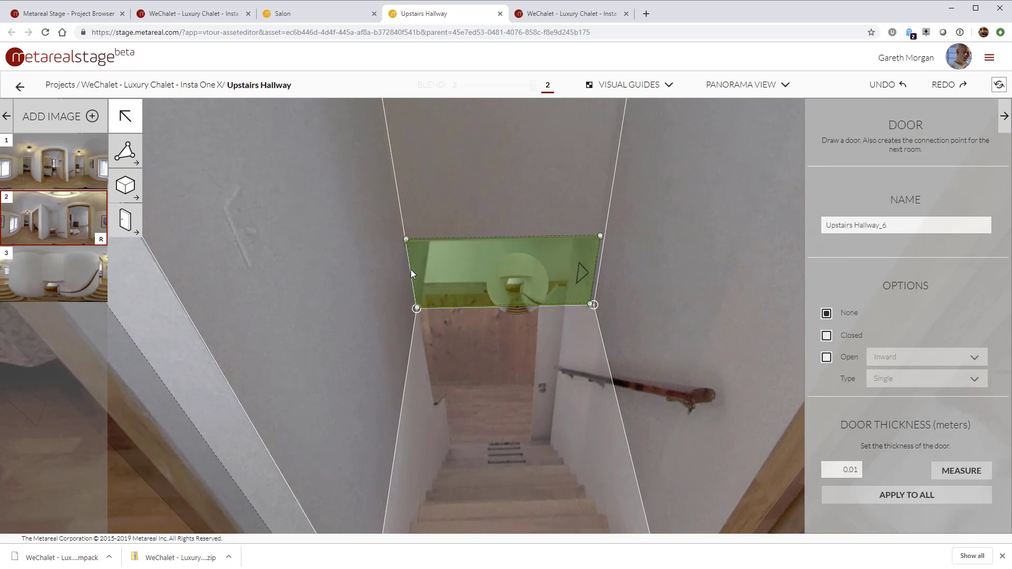
{"action": "left_click_drag", "start_coordinate": [597, 267], "coordinate": [600, 266]}
{"action": "left_click", "coordinate": [556, 359]}
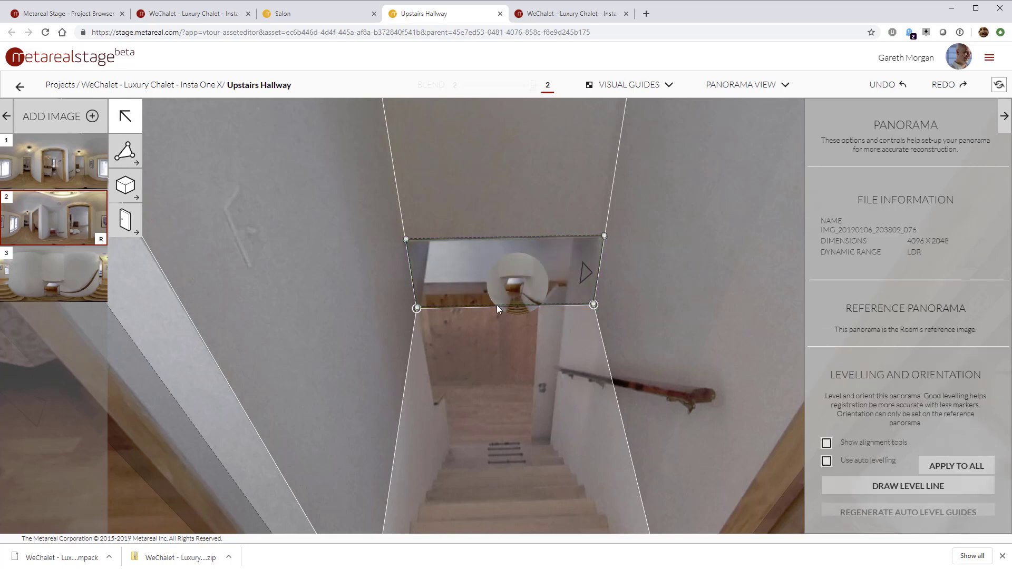
{"action": "left_click_drag", "start_coordinate": [512, 364], "coordinate": [543, 318]}
{"action": "scroll", "coordinate": [543, 316], "scroll_direction": "down", "scroll_amount": 5}
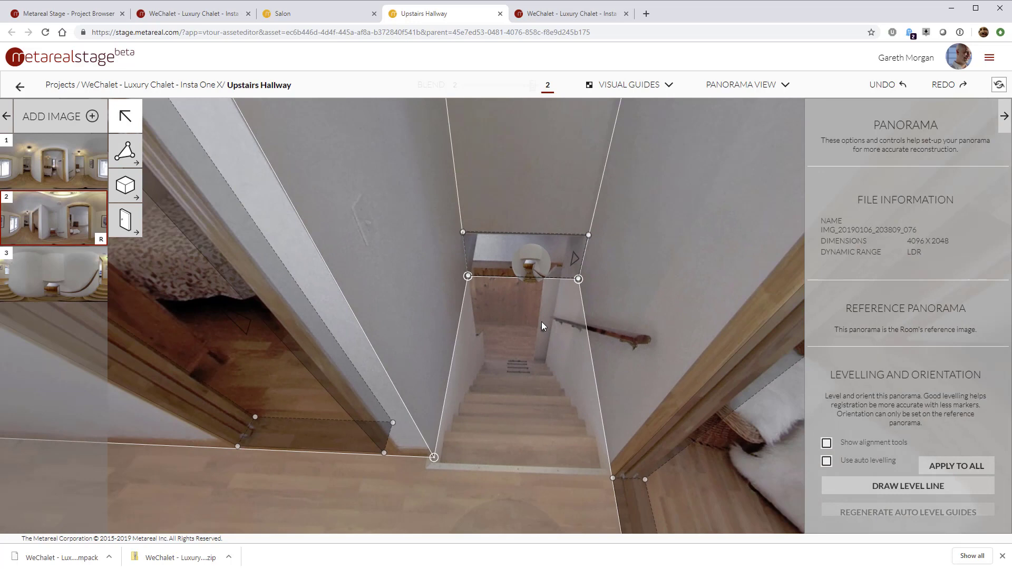
Draw another door across the stairwell opening and fit its left, right, top and bottom edges.
{"action": "left_click", "coordinate": [126, 224]}
{"action": "mouse_move", "coordinate": [475, 280]}
{"action": "left_mouse_down"}
{"action": "mouse_move", "coordinate": [565, 433]}
{"action": "mouse_move", "coordinate": [583, 437]}
{"action": "left_mouse_up"}
{"action": "left_click_drag", "start_coordinate": [465, 333], "coordinate": [453, 337]}
{"action": "left_click_drag", "start_coordinate": [574, 352], "coordinate": [592, 355]}
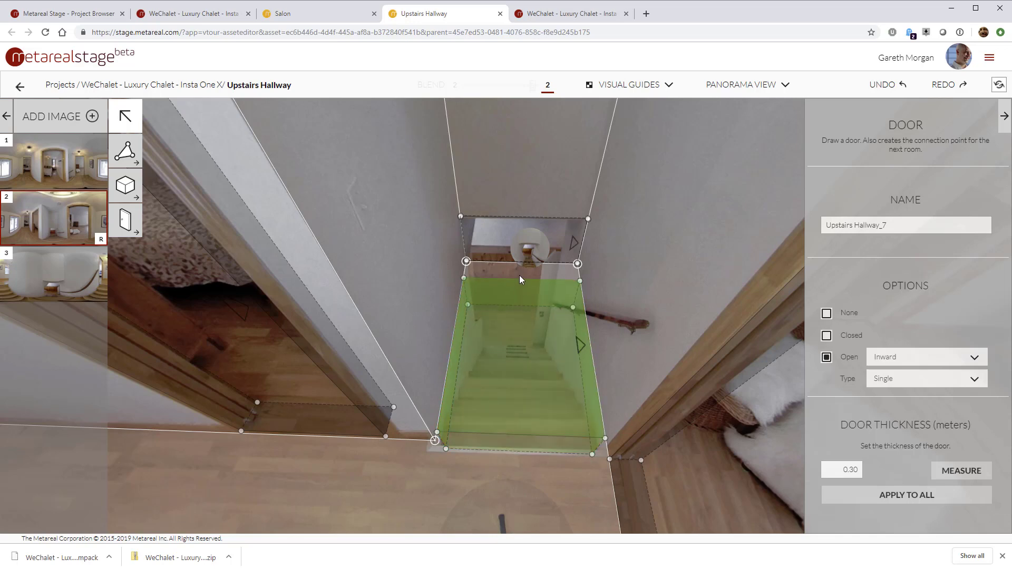
{"action": "left_click_drag", "start_coordinate": [520, 276], "coordinate": [520, 268]}
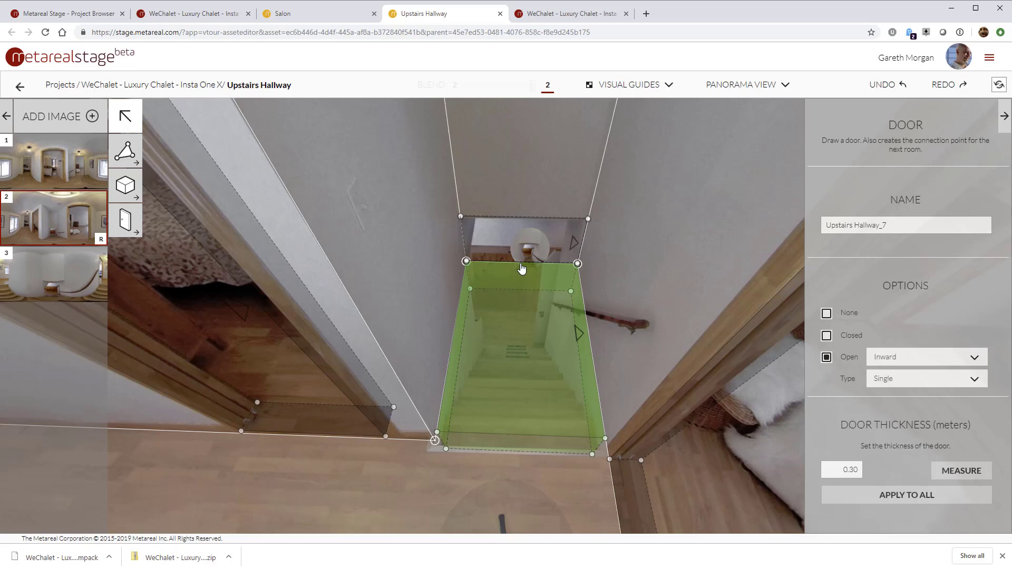
{"action": "left_click", "coordinate": [522, 269]}
{"action": "left_click_drag", "start_coordinate": [523, 436], "coordinate": [523, 444]}
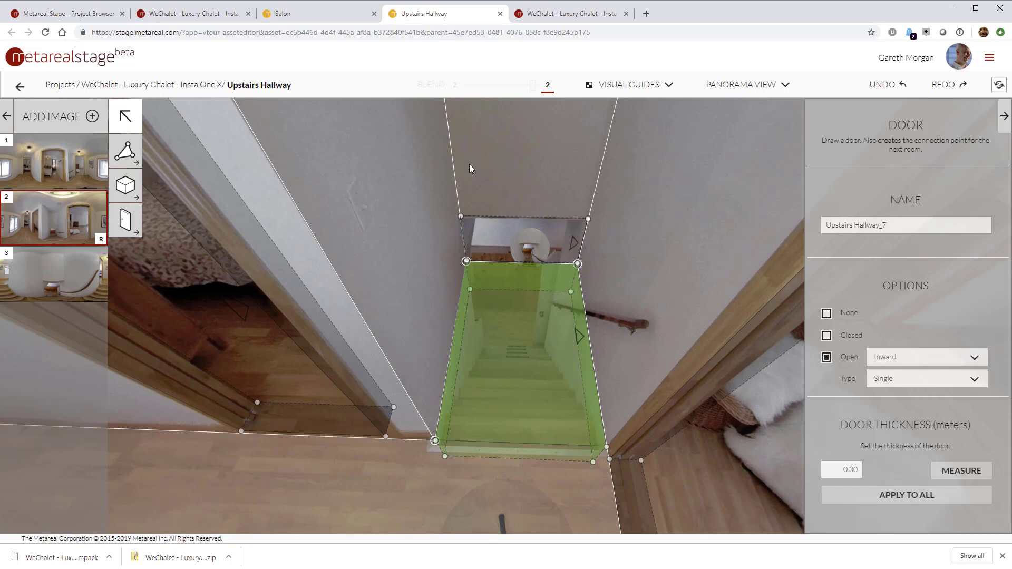
Glance at the Salon, then set the stair door's thickness to 0.01 and start renaming it Upstairs Hallway_stairs.
{"action": "left_click", "coordinate": [323, 16]}
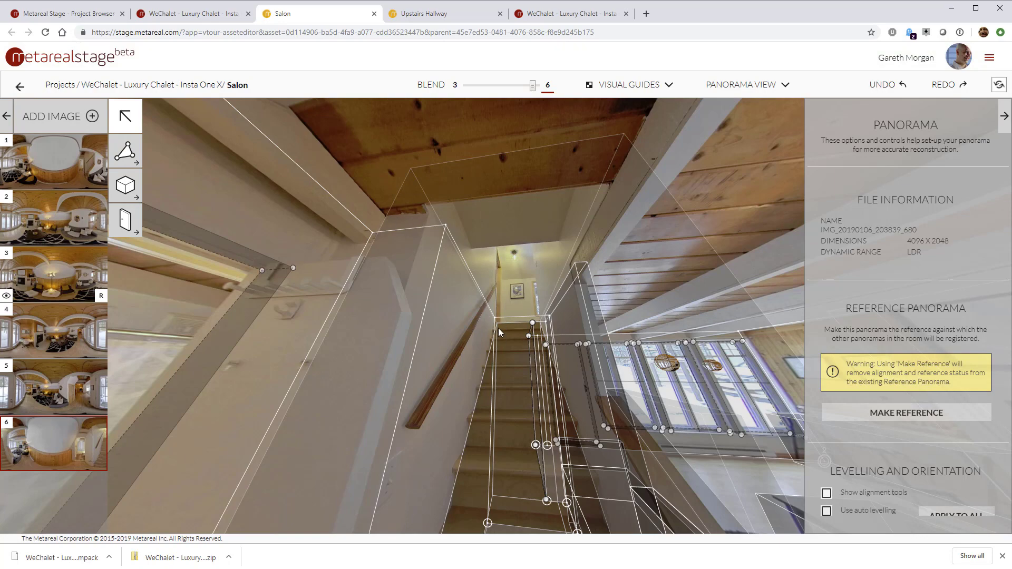
{"action": "left_click_drag", "start_coordinate": [617, 278], "coordinate": [502, 219]}
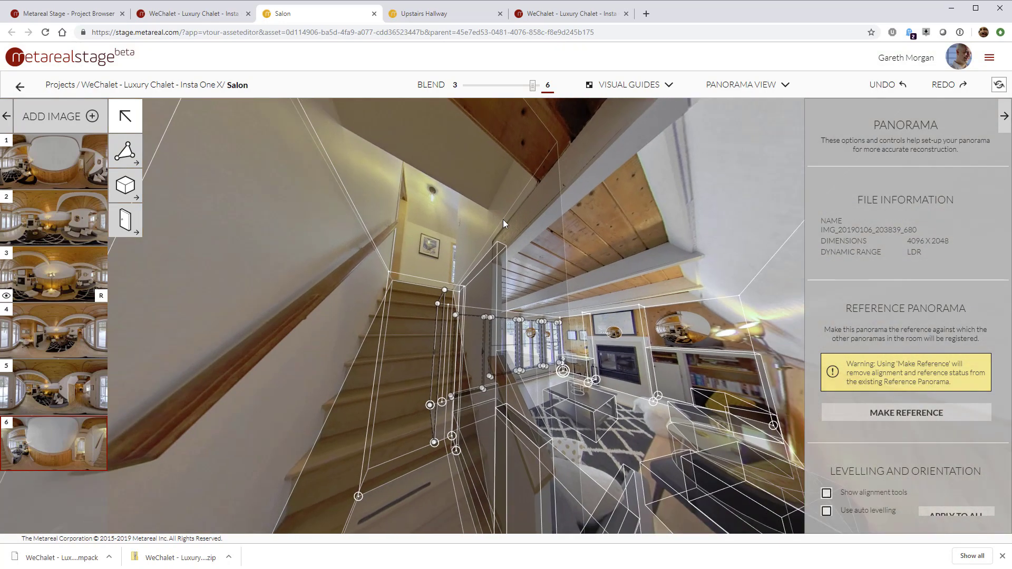
{"action": "scroll", "coordinate": [593, 224], "scroll_direction": "up", "scroll_amount": 2}
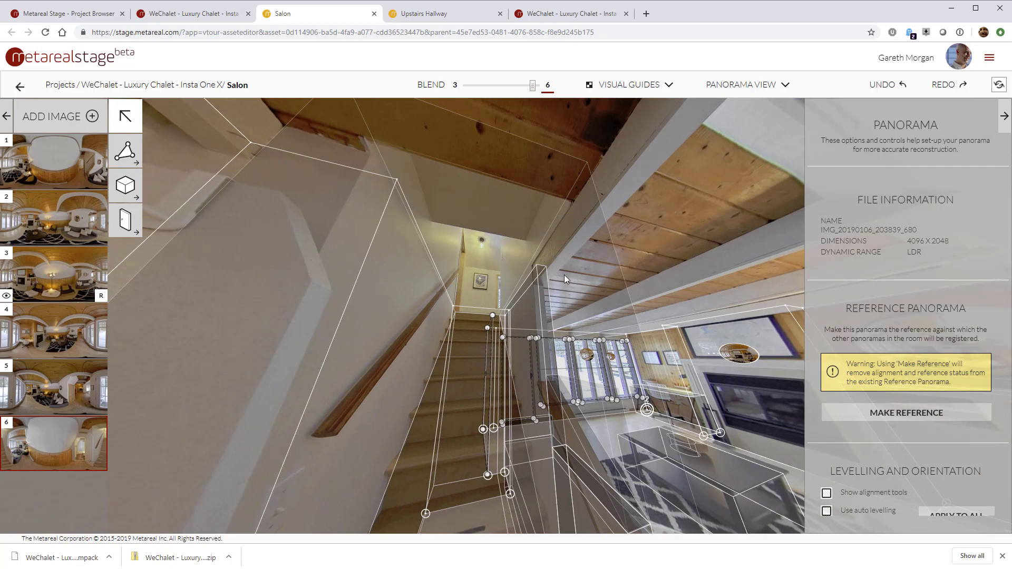
{"action": "left_click", "coordinate": [426, 16]}
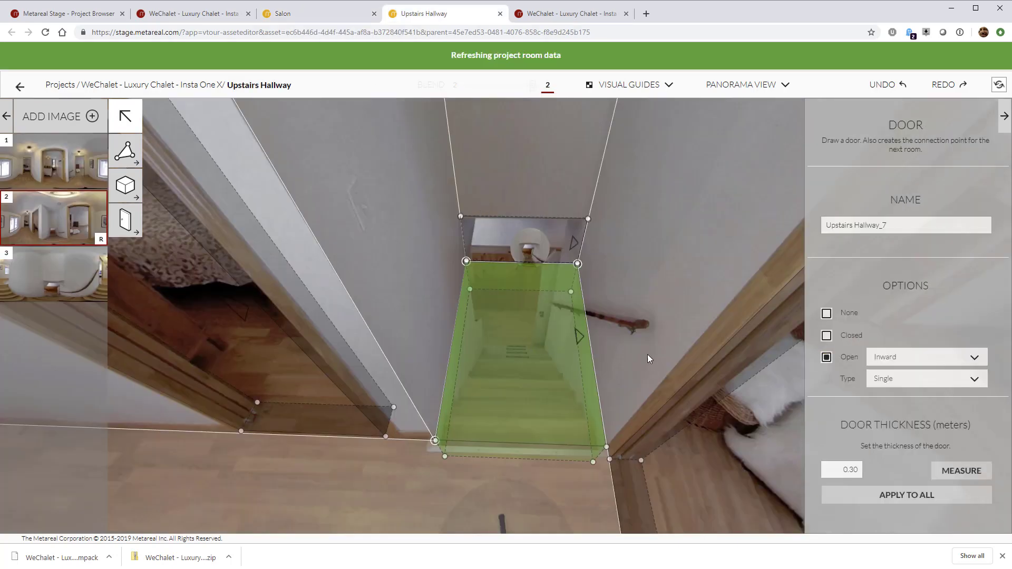
{"action": "double_click", "coordinate": [843, 470]}
{"action": "type", "text": "0.01"}
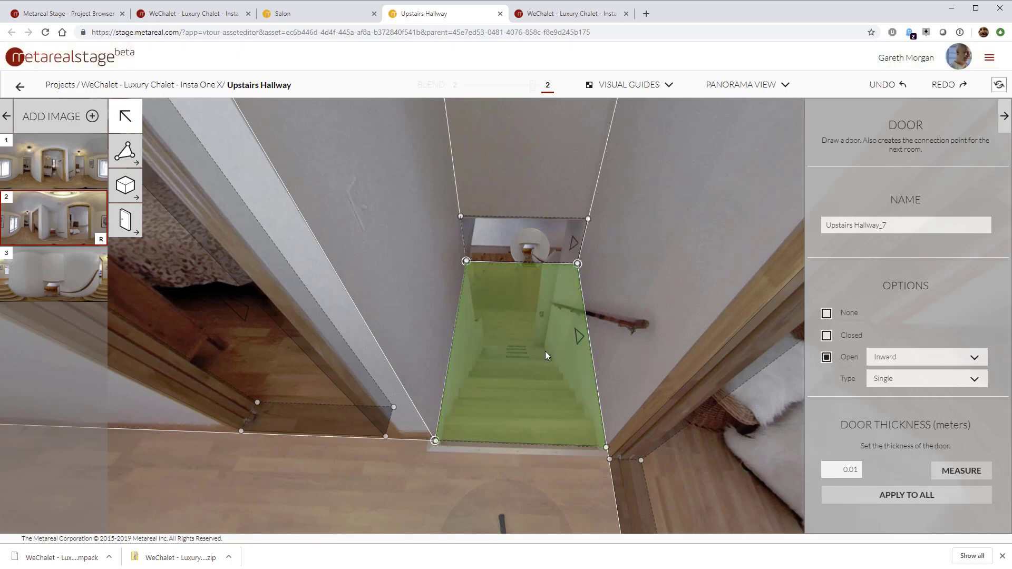
{"action": "left_click_drag", "start_coordinate": [903, 224], "coordinate": [883, 221]}
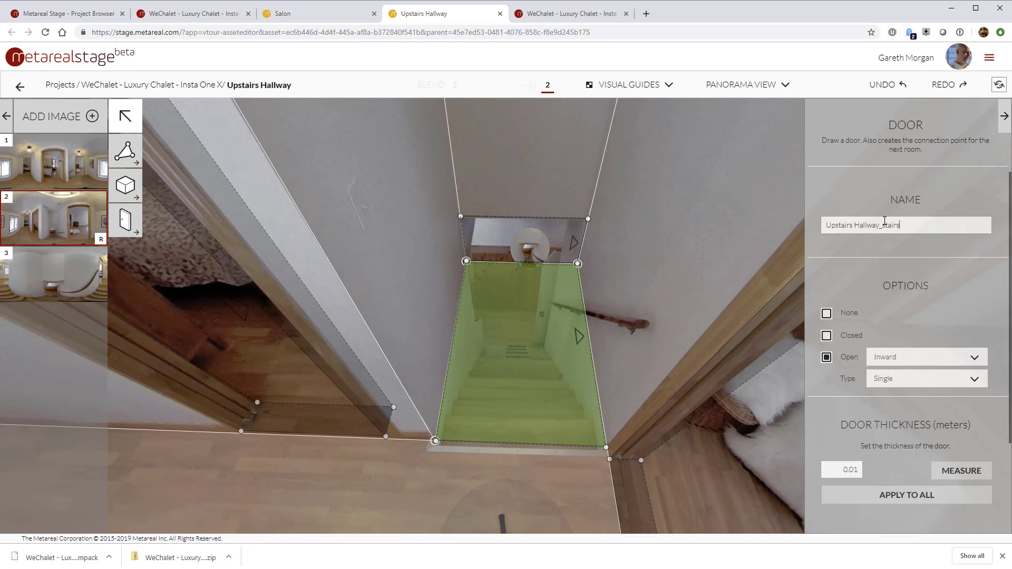
In the Salon, place the existing Upstairs Hallway_stairs door at the top of the staircase.
{"action": "left_click", "coordinate": [324, 14]}
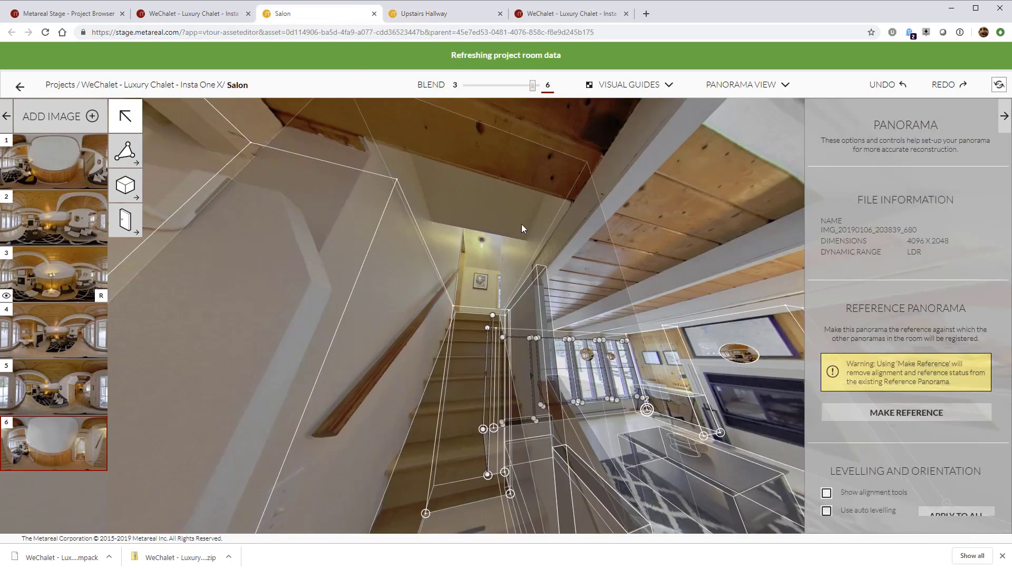
{"action": "left_click", "coordinate": [136, 214]}
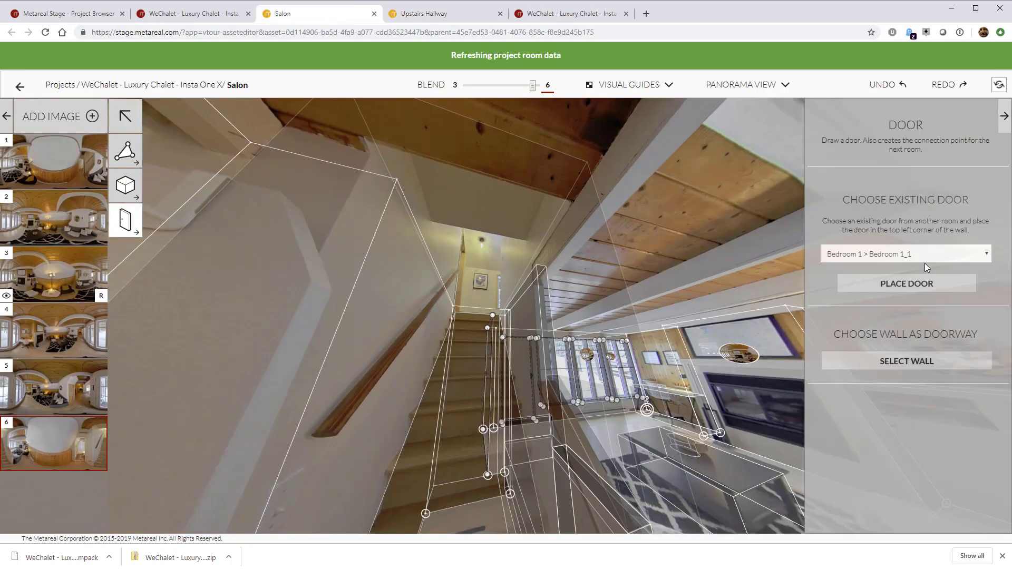
{"action": "left_click", "coordinate": [926, 255]}
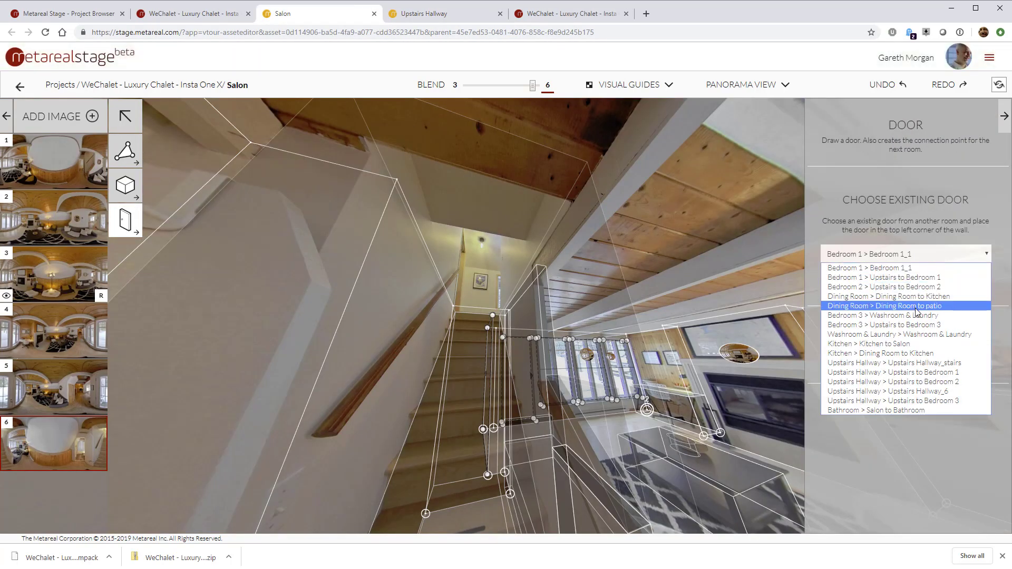
{"action": "left_click", "coordinate": [914, 364]}
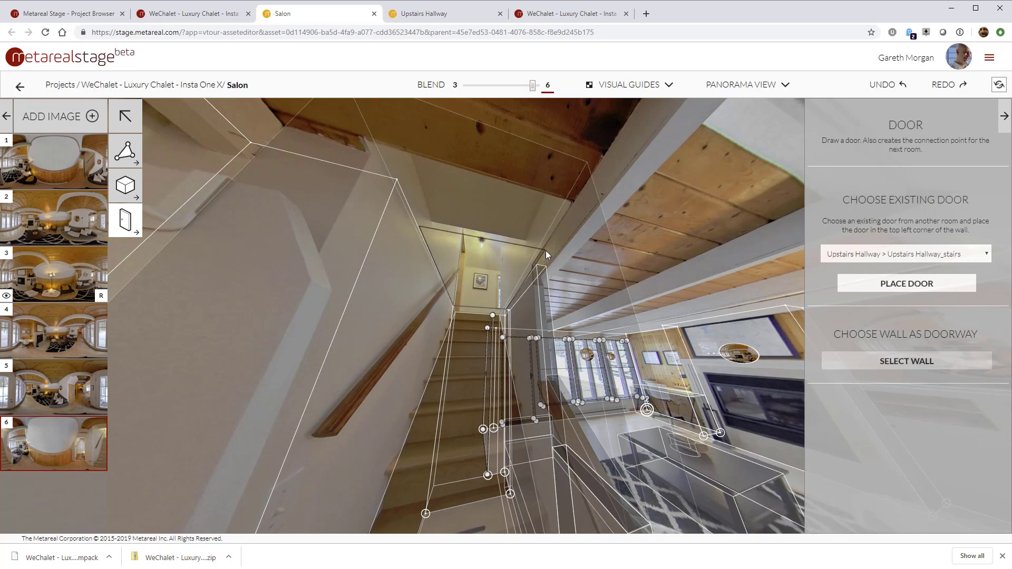
{"action": "left_click", "coordinate": [545, 250]}
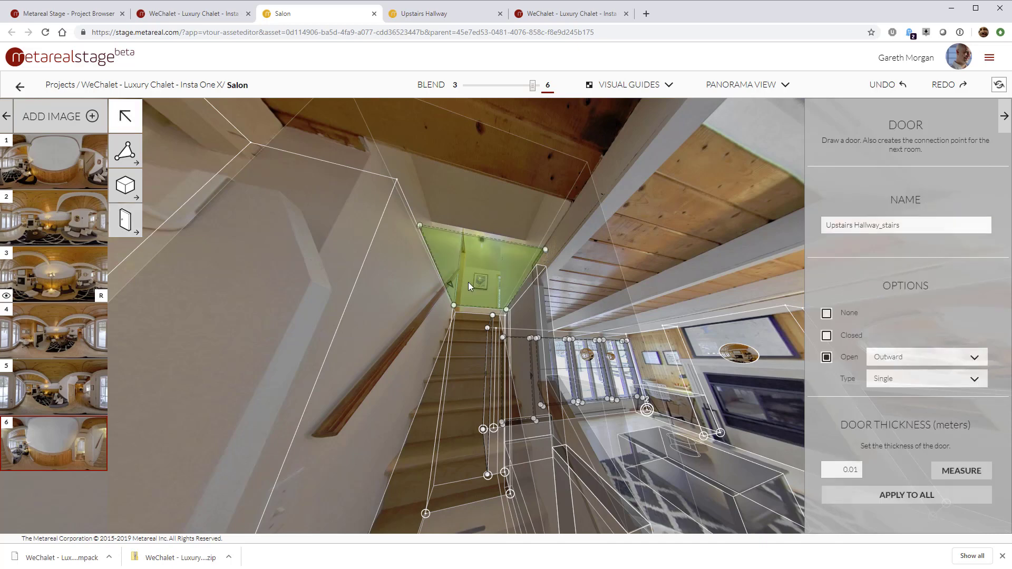
Check the matching door in the Upstairs Hallway, then return to the Salon looking up the stairs.
{"action": "left_click", "coordinate": [437, 16]}
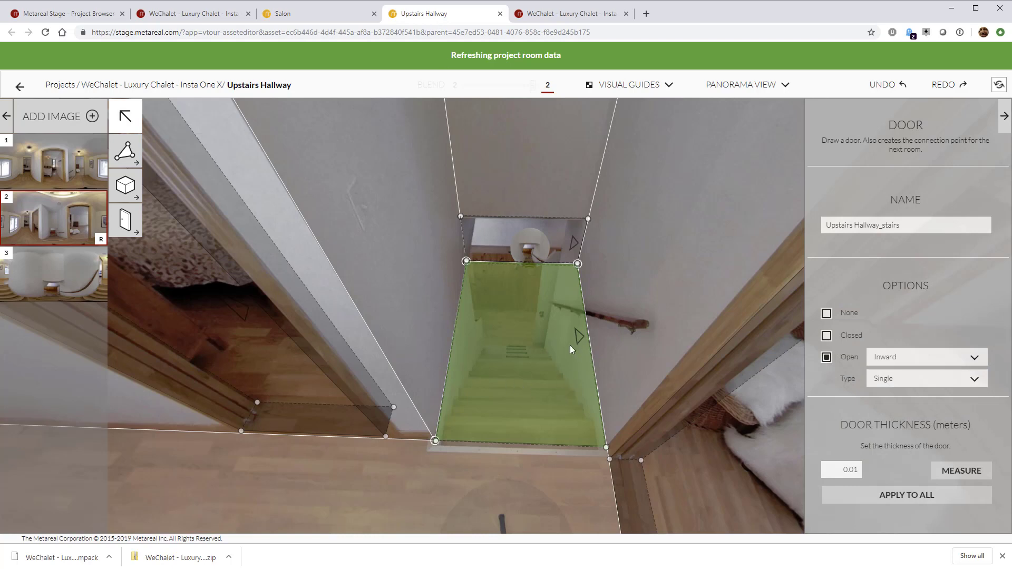
{"action": "left_click", "coordinate": [343, 13]}
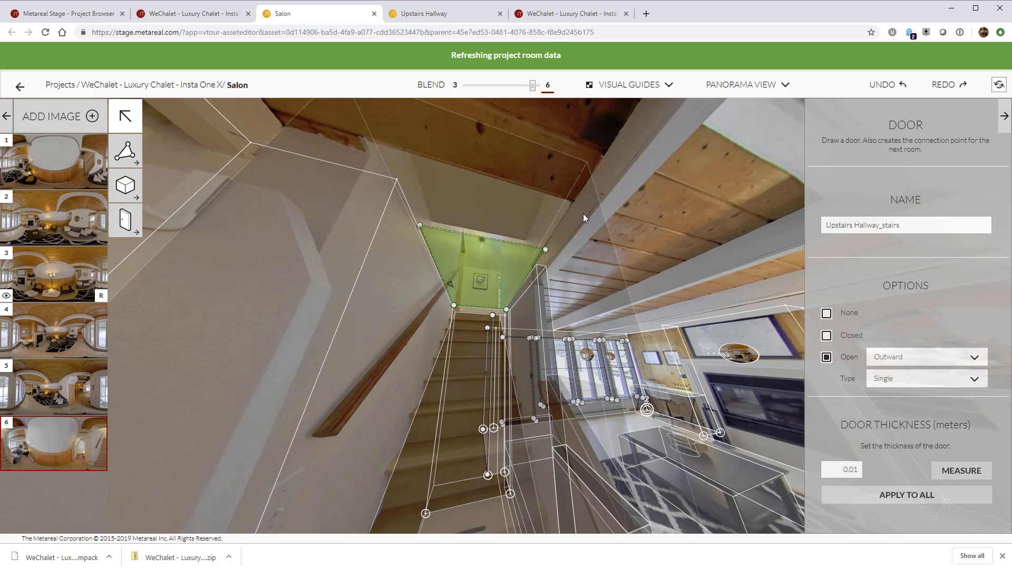
{"action": "left_click_drag", "start_coordinate": [582, 213], "coordinate": [533, 250]}
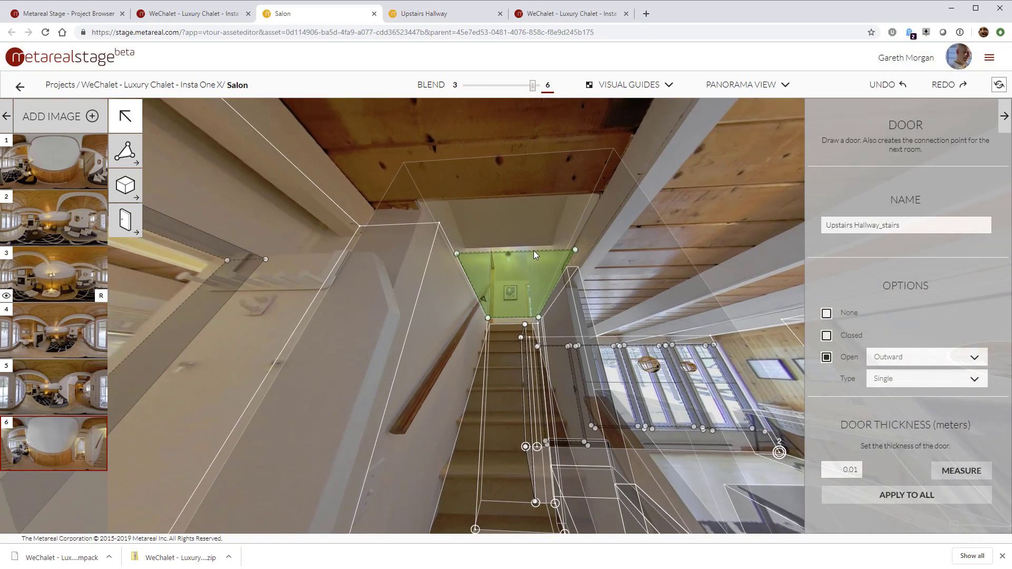
{"action": "left_click", "coordinate": [507, 236]}
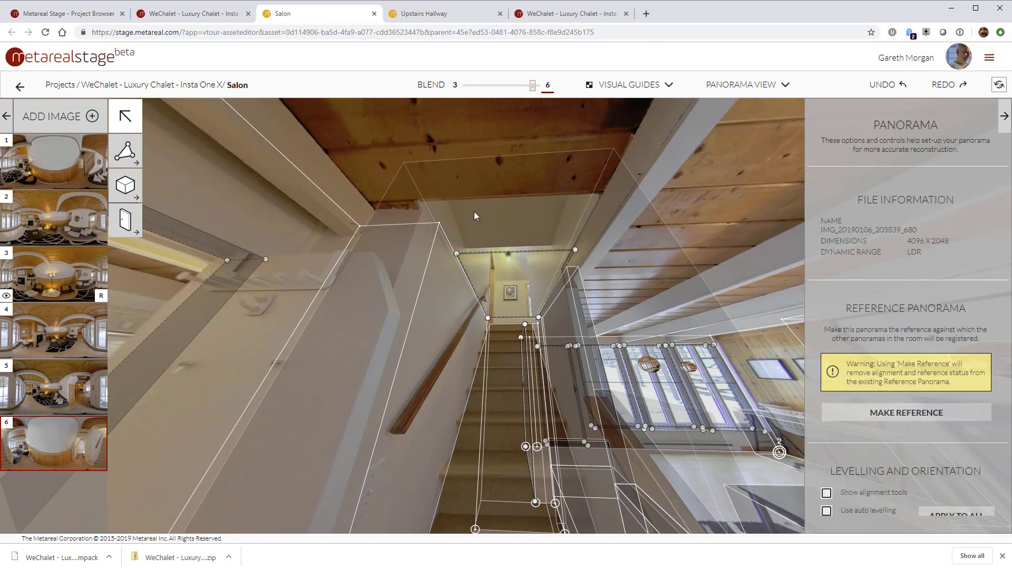
{"action": "left_click", "coordinate": [122, 224]}
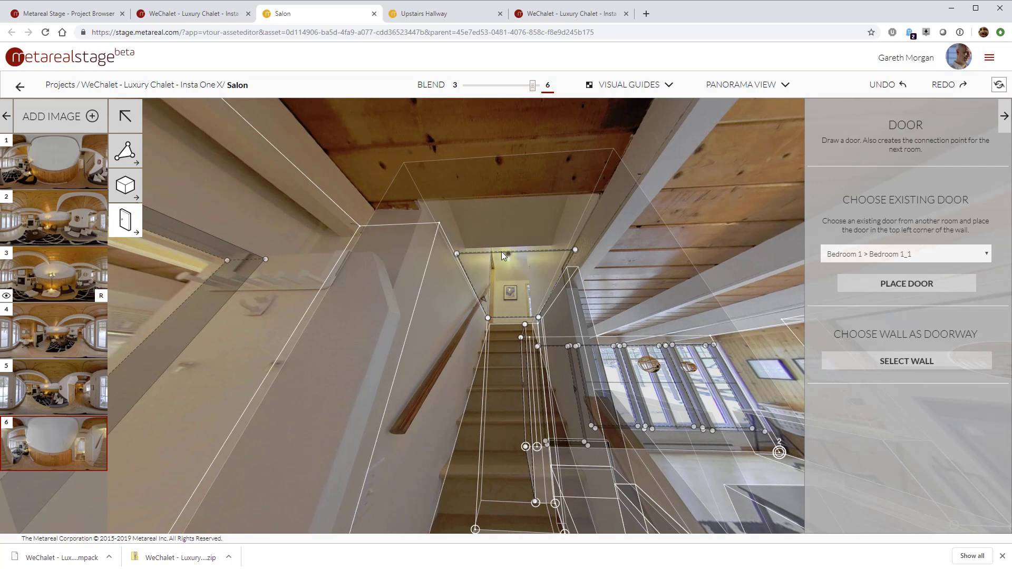
Draw door Salon_9 above the stairwell as a doorless opening with thickness 0.01.
{"action": "left_click", "coordinate": [455, 248]}
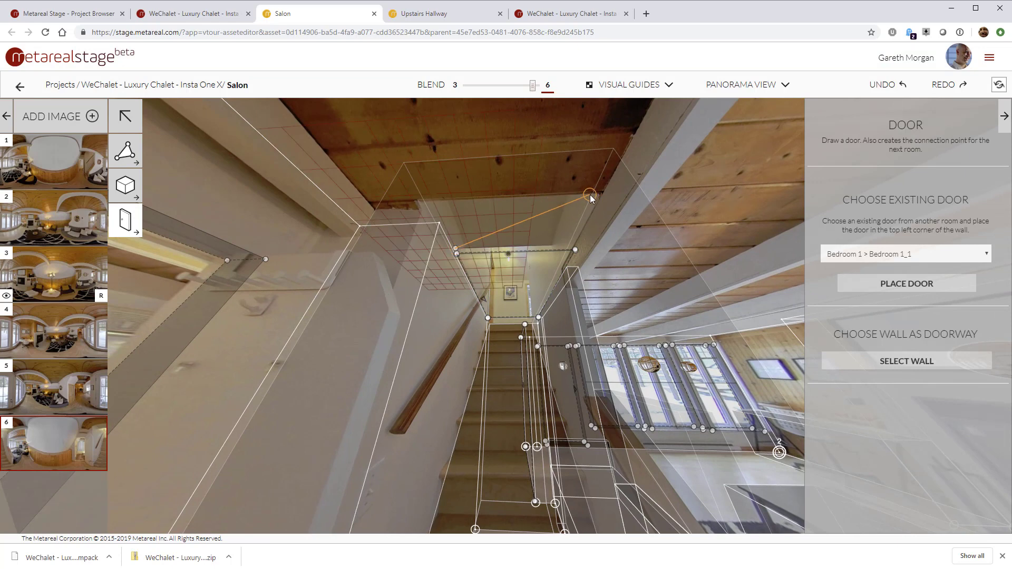
{"action": "left_click", "coordinate": [590, 195]}
{"action": "left_click_drag", "start_coordinate": [444, 226], "coordinate": [442, 227]}
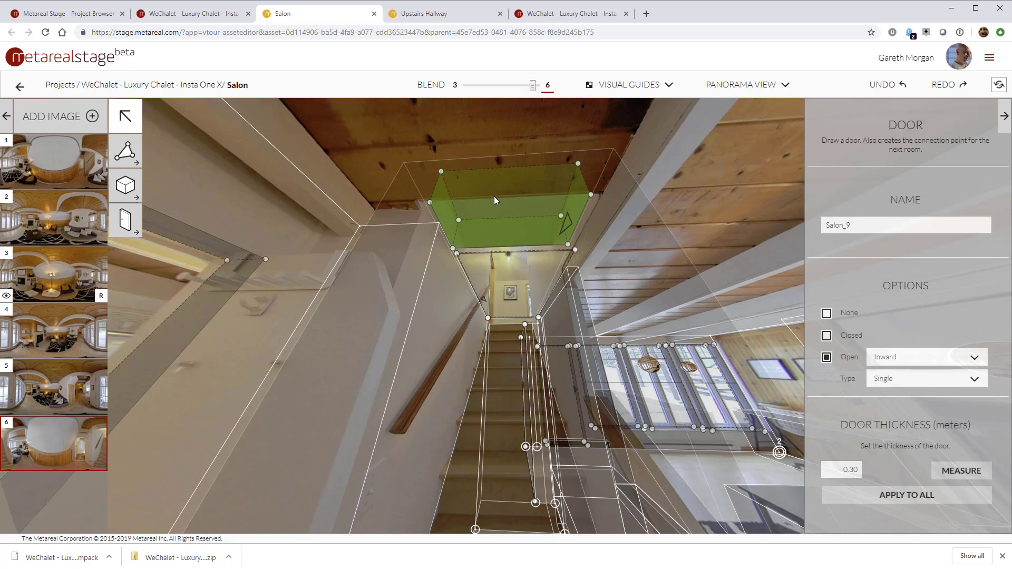
{"action": "left_click_drag", "start_coordinate": [504, 248], "coordinate": [506, 255]}
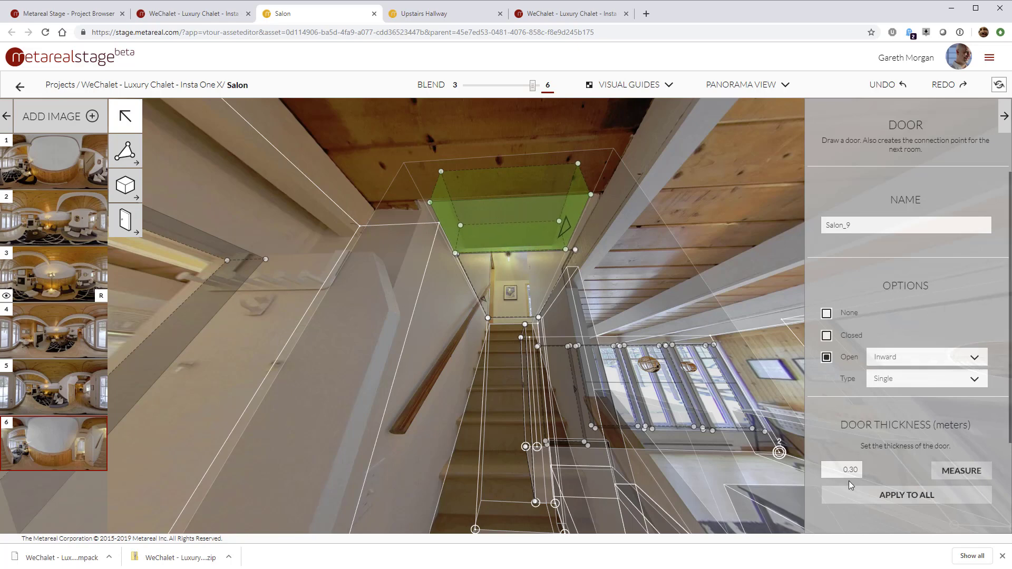
{"action": "left_click", "coordinate": [826, 314]}
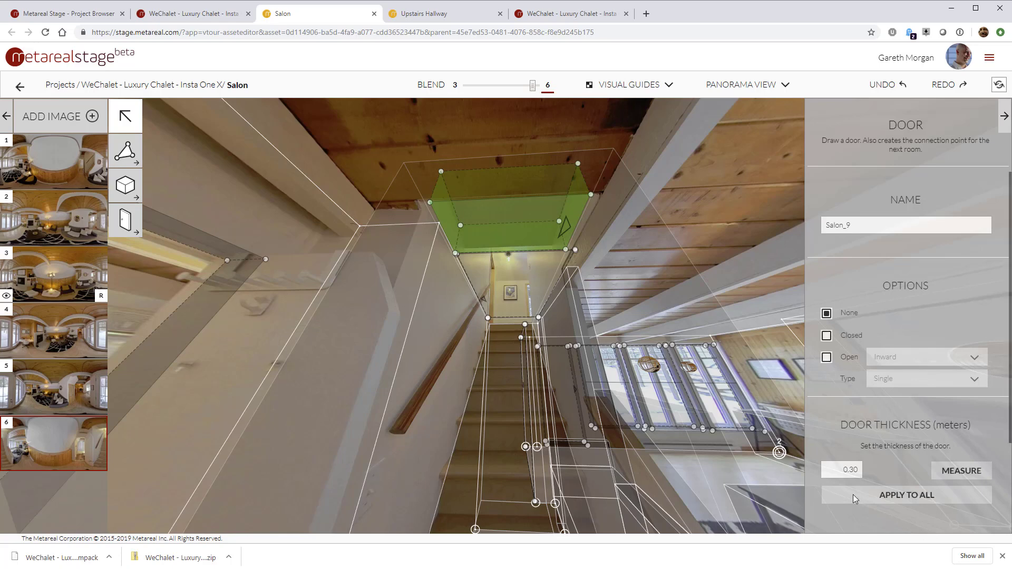
{"action": "type", "text": "0.01"}
Make the Salon's stairs door a doorless opening too.
{"action": "left_click", "coordinate": [505, 274]}
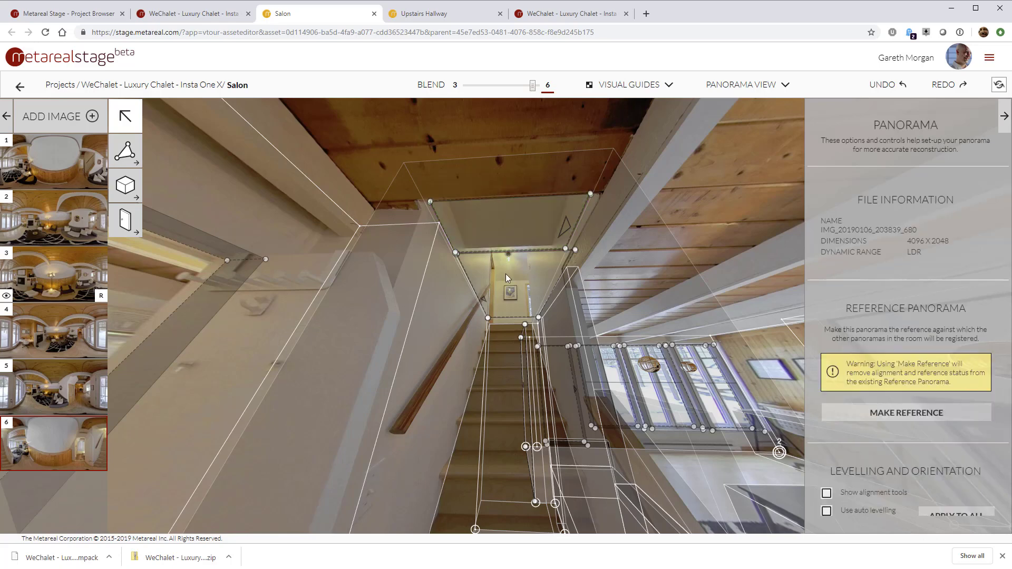
{"action": "left_click", "coordinate": [505, 273]}
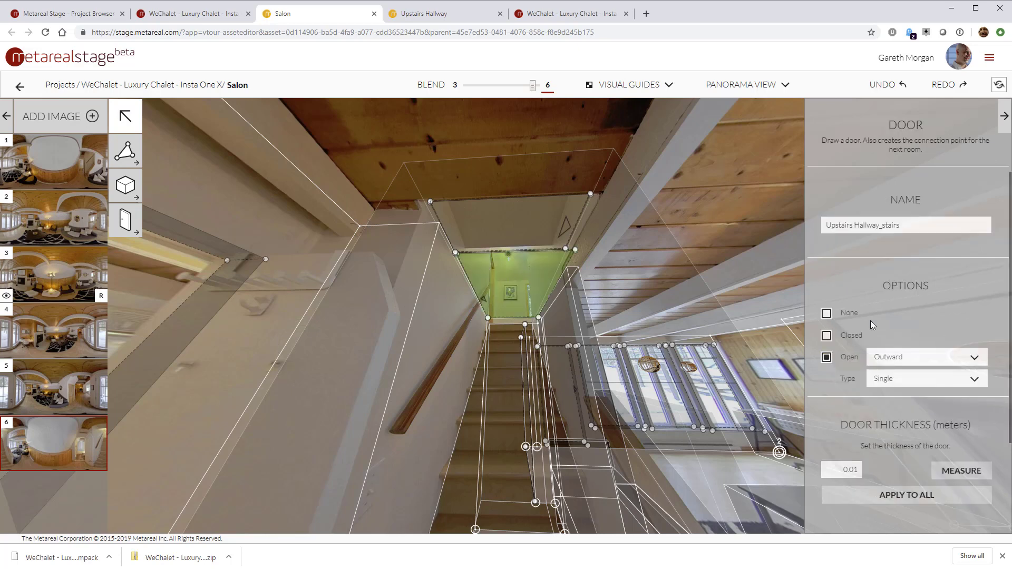
{"action": "left_click", "coordinate": [826, 314]}
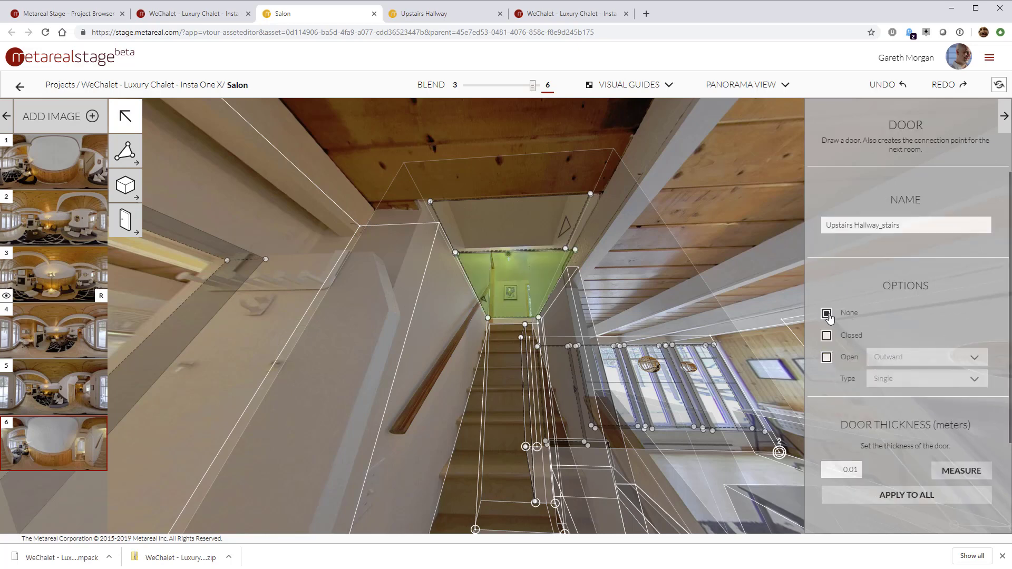
Inspect the Upstairs Hallway_6 door over the stair opening, then go to the chalet floor plan.
{"action": "left_click", "coordinate": [417, 16]}
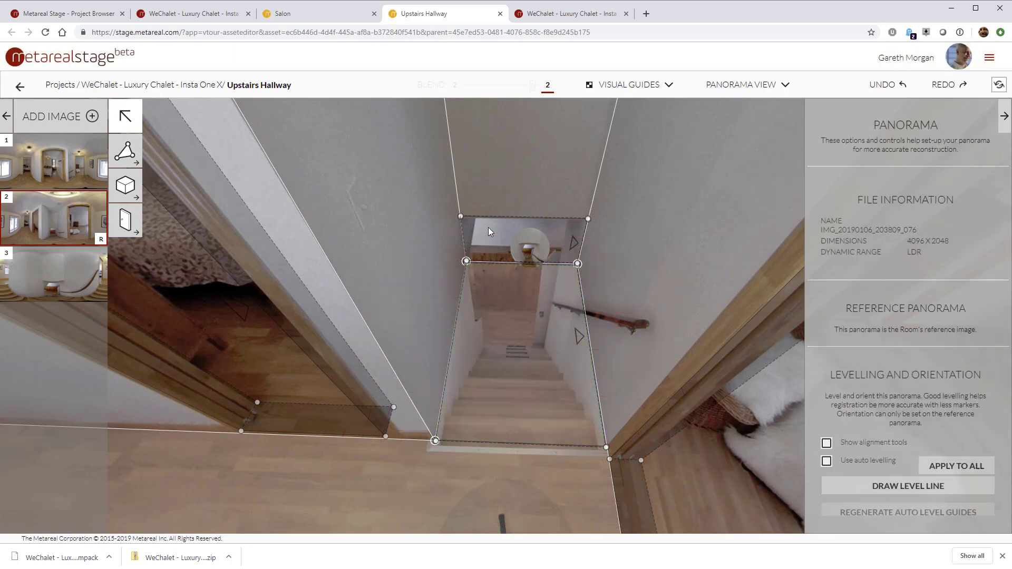
{"action": "left_click", "coordinate": [488, 227]}
{"action": "left_click", "coordinate": [675, 270]}
{"action": "left_click_drag", "start_coordinate": [660, 308], "coordinate": [659, 340]}
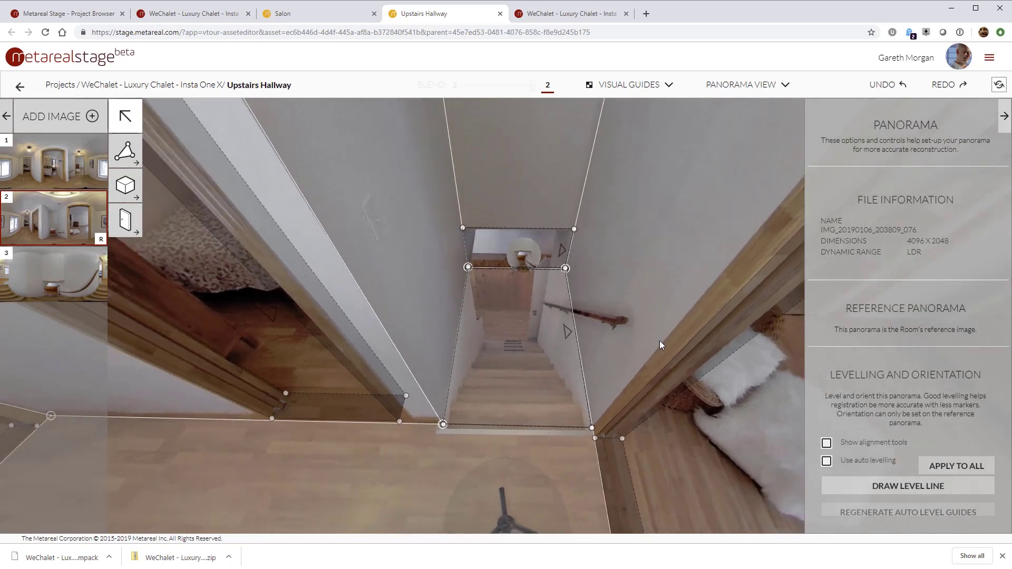
{"action": "left_click", "coordinate": [542, 21]}
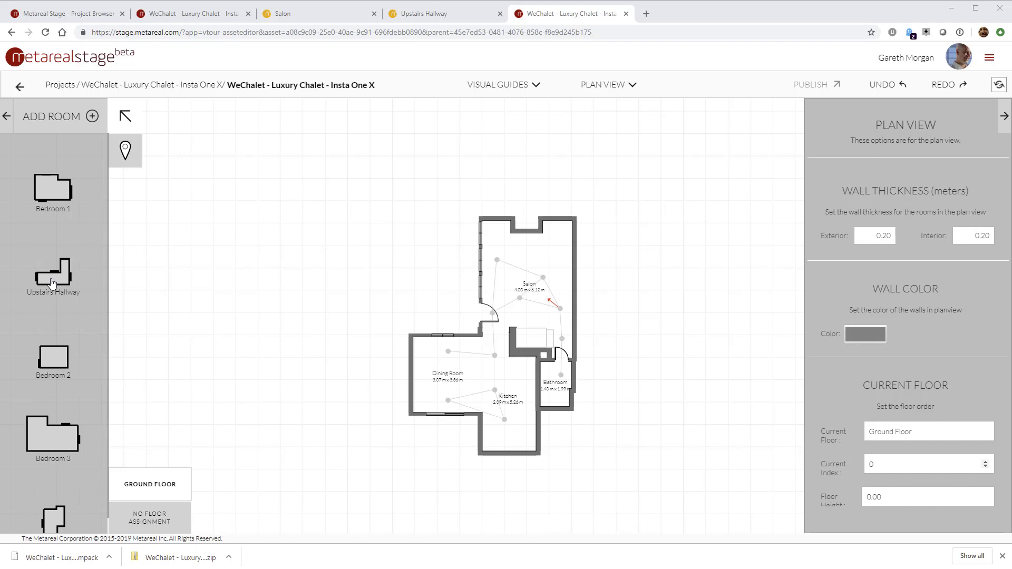
Add the Upstairs Hallway to the floor plan and create a 2nd Floor.
{"action": "left_click_drag", "start_coordinate": [52, 283], "coordinate": [296, 330]}
{"action": "left_click_drag", "start_coordinate": [77, 358], "coordinate": [312, 373]}
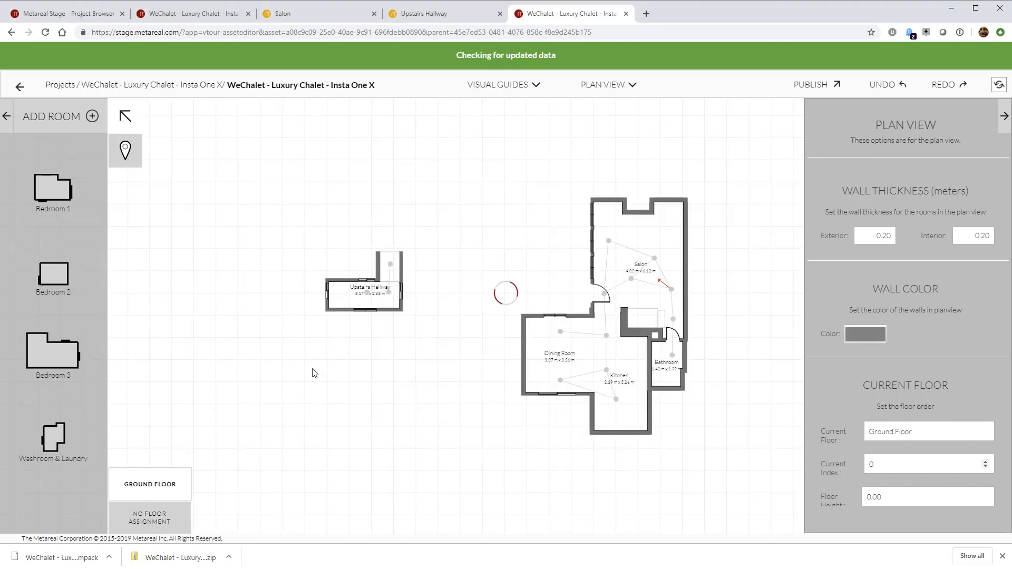
{"action": "left_click", "coordinate": [888, 88]}
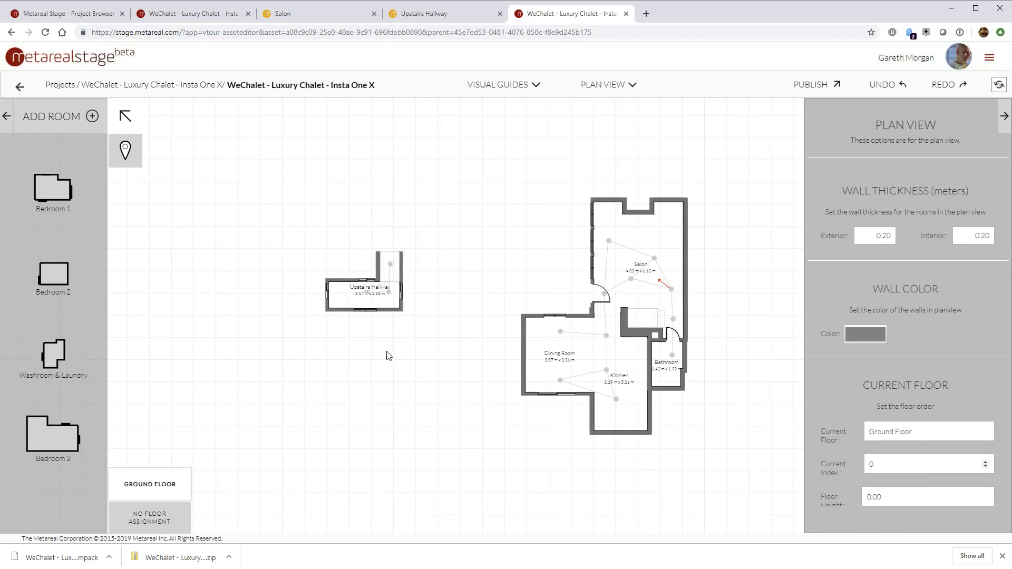
{"action": "left_click", "coordinate": [343, 301]}
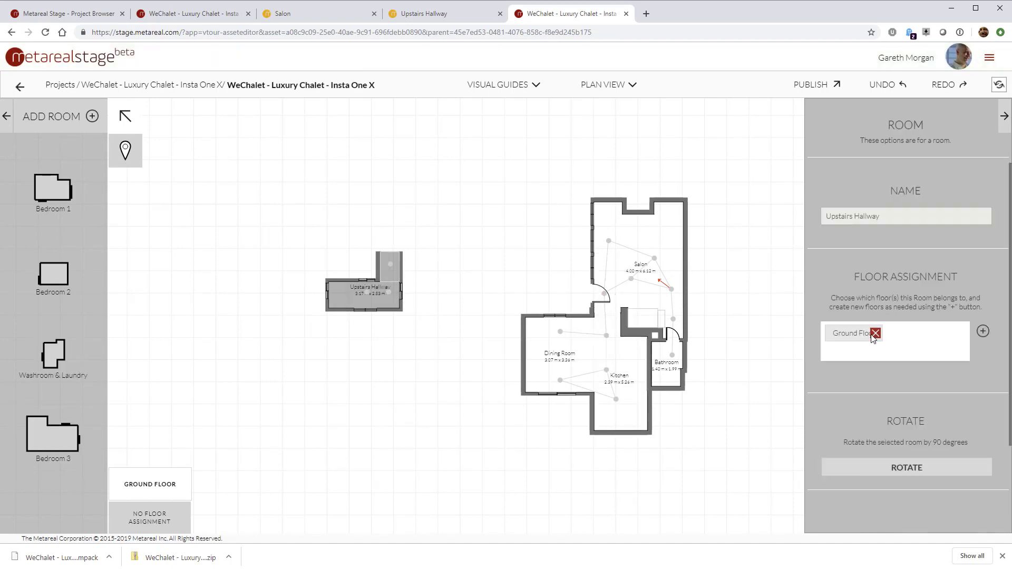
{"action": "left_click", "coordinate": [981, 333]}
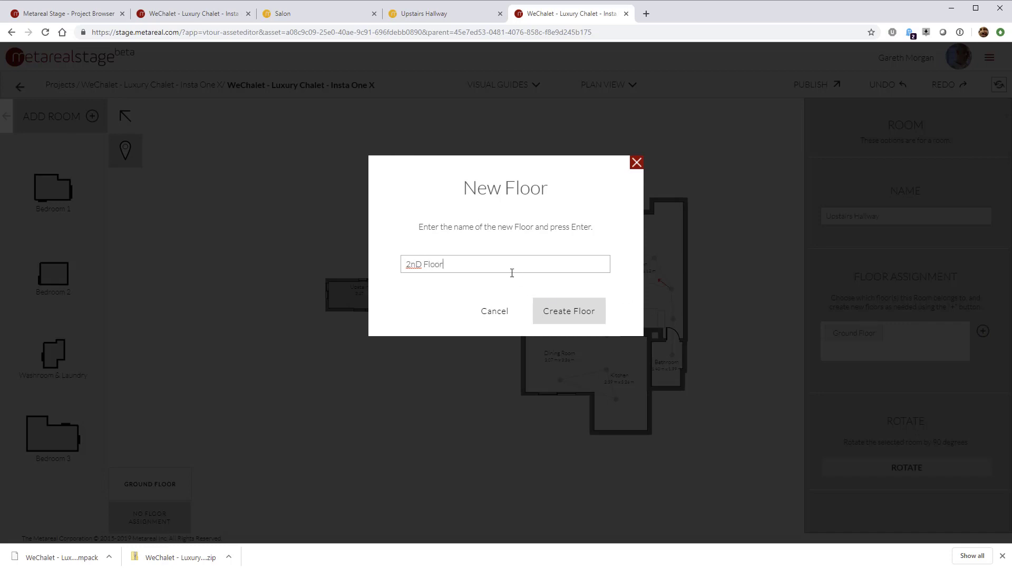
{"action": "left_click", "coordinate": [567, 318]}
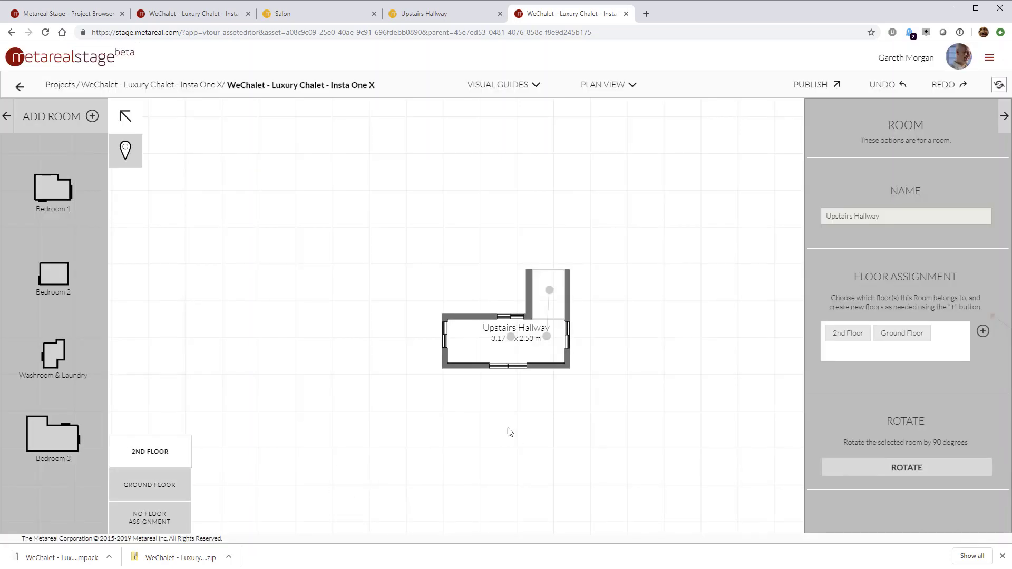
On the Ground Floor, join the hallway's stair door to the Salon, then switch to 3D model view.
{"action": "mouse_move", "coordinate": [858, 338]}
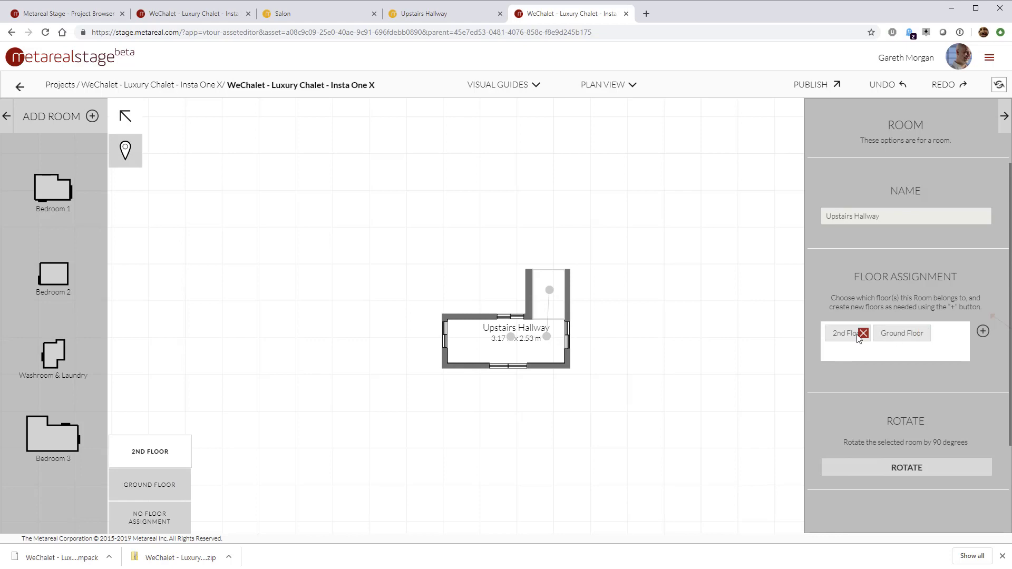
{"action": "left_click", "coordinate": [121, 481]}
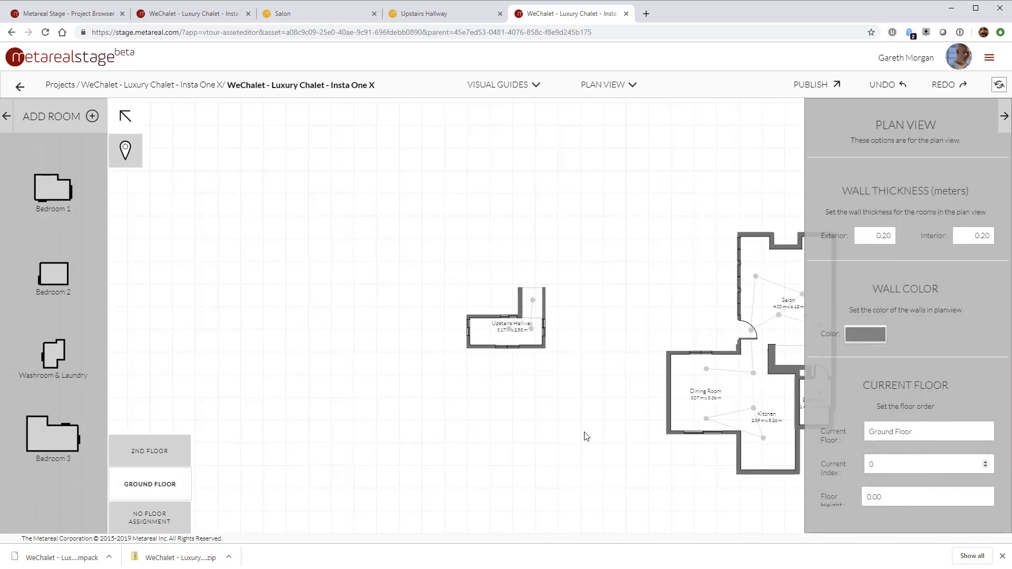
{"action": "left_click_drag", "start_coordinate": [313, 289], "coordinate": [569, 344]}
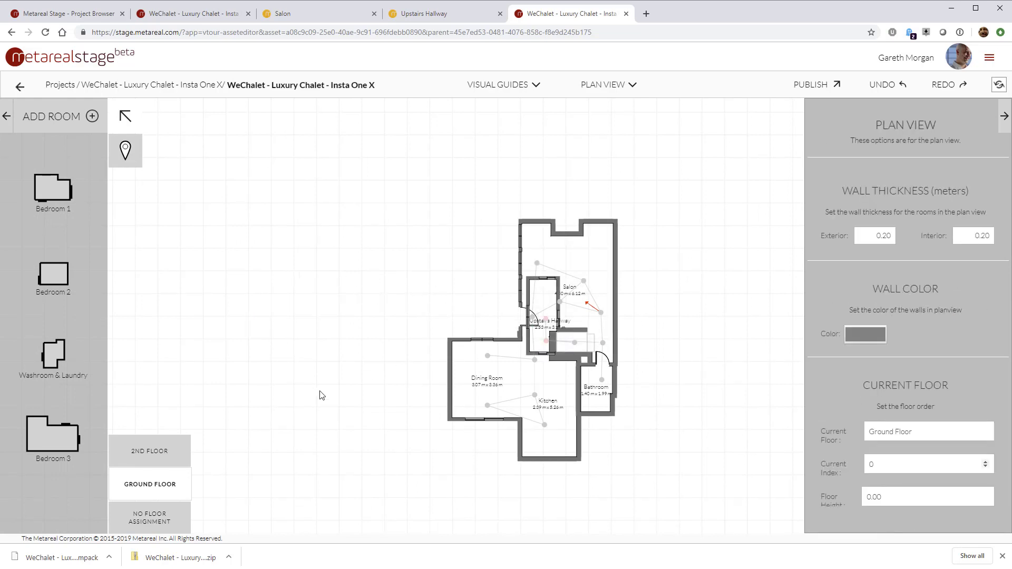
{"action": "left_click", "coordinate": [607, 87]}
{"action": "left_click", "coordinate": [606, 112]}
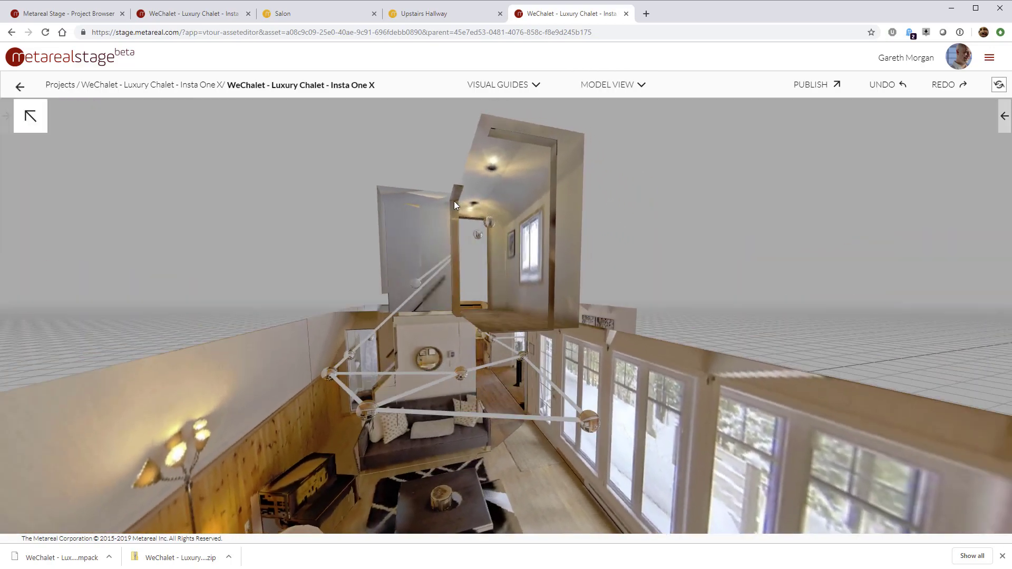
Orbit the 3D chalet model to an elevated overview and an overhead angle.
{"action": "left_click_drag", "start_coordinate": [454, 201], "coordinate": [875, 285]}
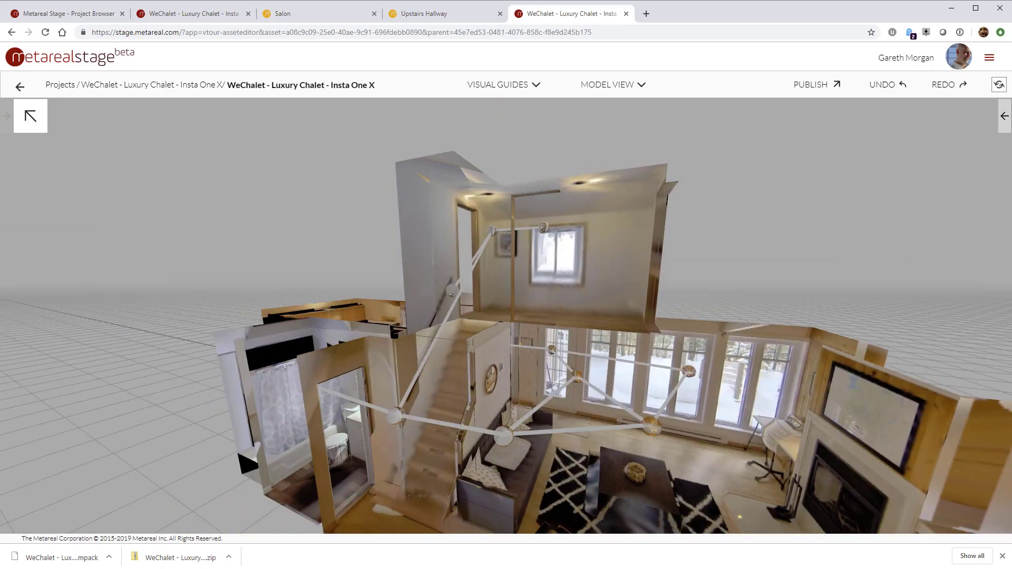
{"action": "left_click_drag", "start_coordinate": [764, 248], "coordinate": [605, 232]}
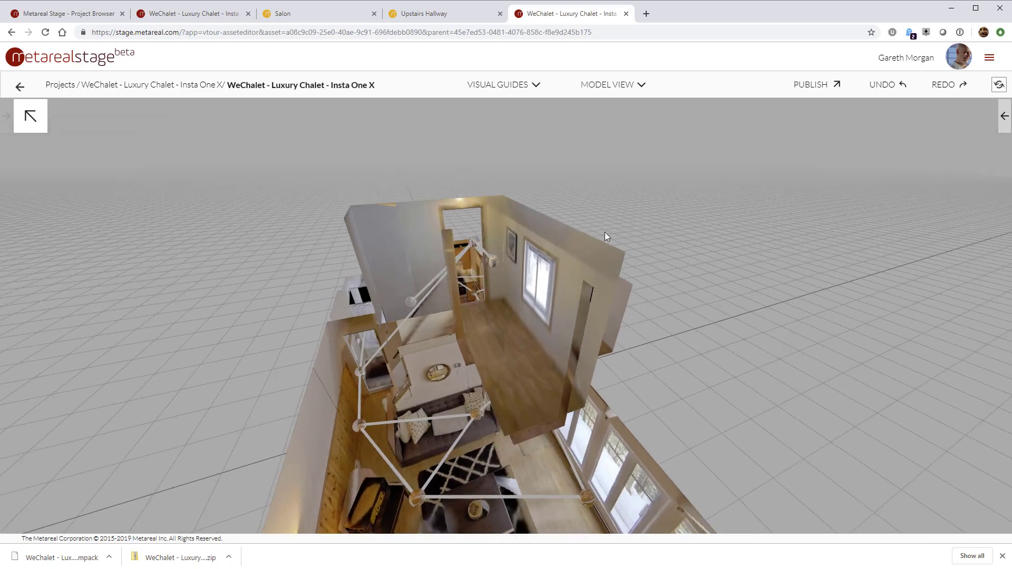
{"action": "left_click", "coordinate": [612, 85]}
Back in the zoomed-in plan, nudge the Upstairs Hallway slightly left on the 2nd Floor.
{"action": "left_click", "coordinate": [613, 113]}
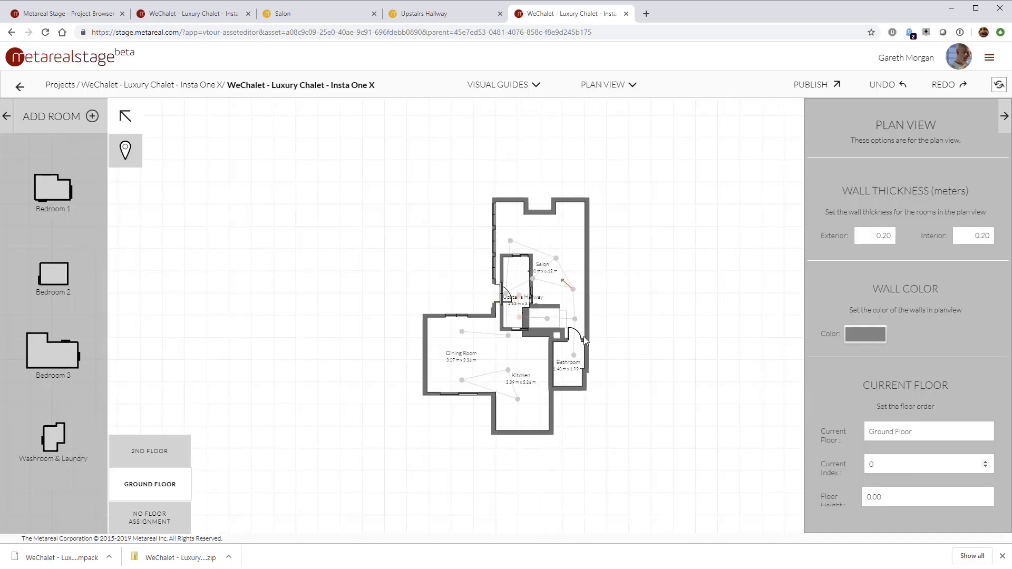
{"action": "scroll", "coordinate": [655, 337], "scroll_direction": "up", "scroll_amount": 3}
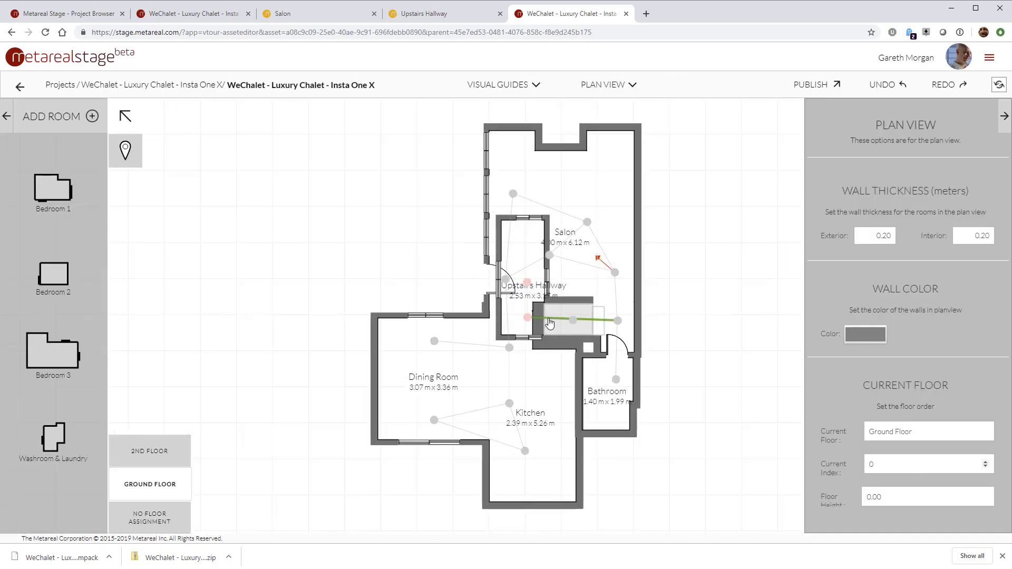
{"action": "scroll", "coordinate": [434, 238], "scroll_direction": "up", "scroll_amount": 2}
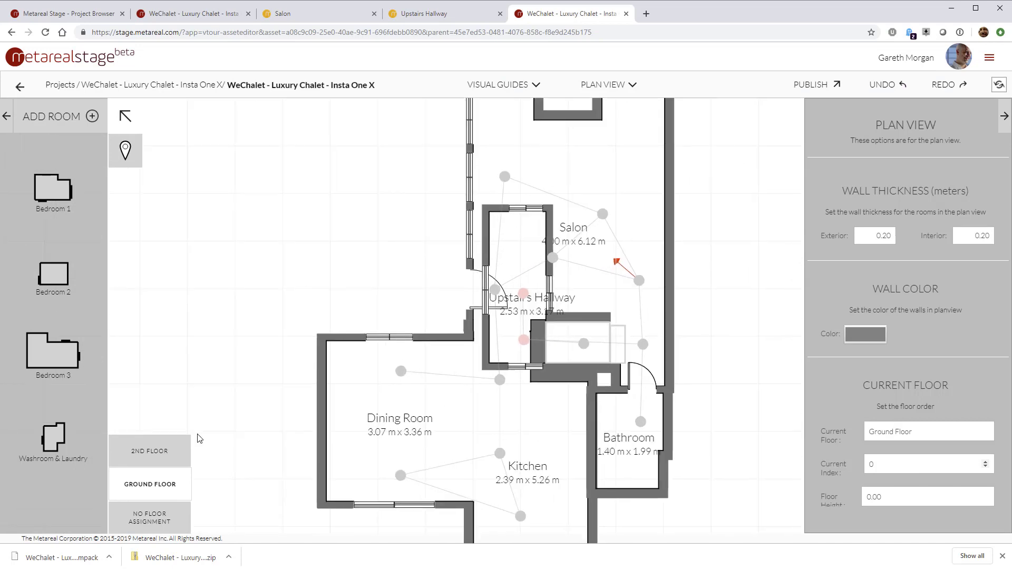
{"action": "left_click", "coordinate": [118, 453]}
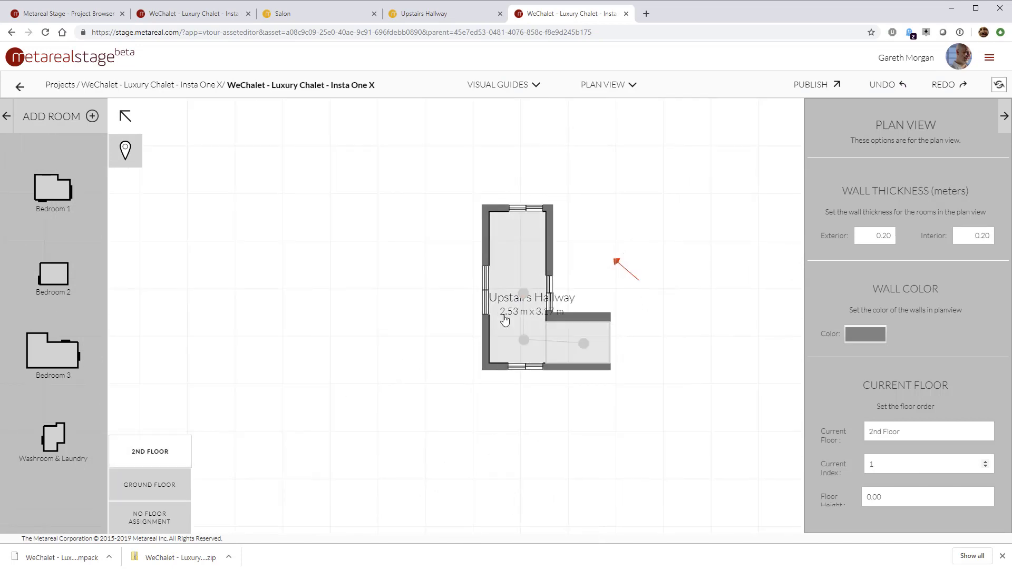
{"action": "left_click", "coordinate": [509, 258]}
{"action": "left_click_drag", "start_coordinate": [509, 257], "coordinate": [496, 258]}
Compare the Ground Floor and 2nd Floor plans.
{"action": "left_click", "coordinate": [127, 490]}
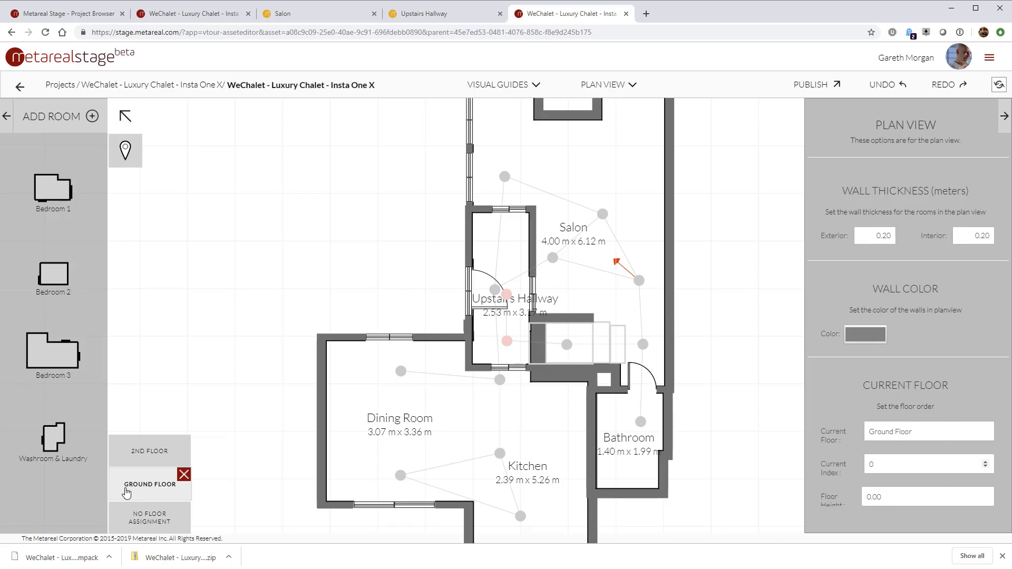
{"action": "left_click", "coordinate": [132, 452]}
{"action": "left_click", "coordinate": [118, 484]}
On the 2nd Floor, put Bedrooms 1, 2 and 3 around the hallway and Washroom & Laundry beside Bedroom 3.
{"action": "left_click", "coordinate": [133, 452]}
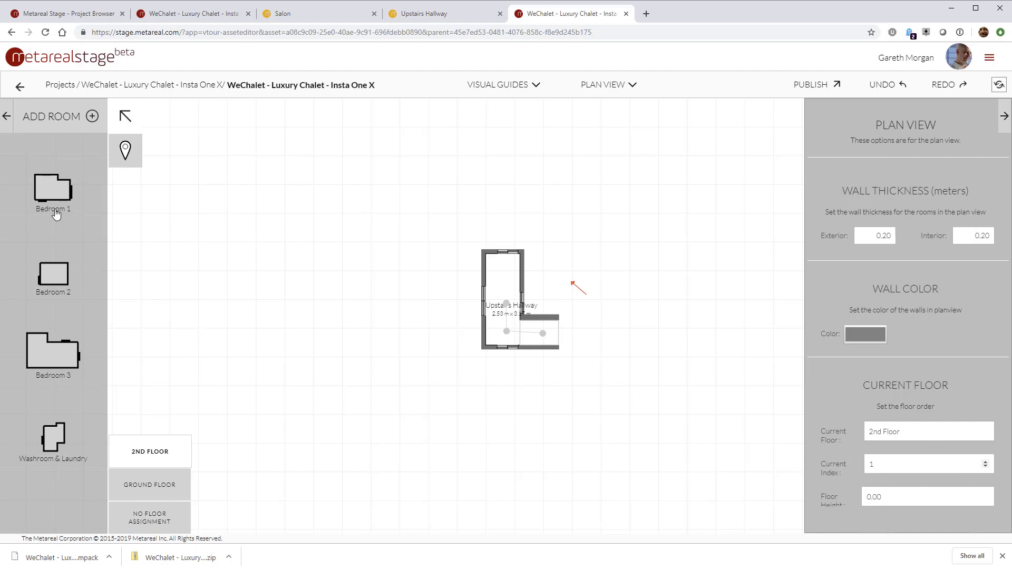
{"action": "left_click_drag", "start_coordinate": [52, 190], "coordinate": [295, 248]}
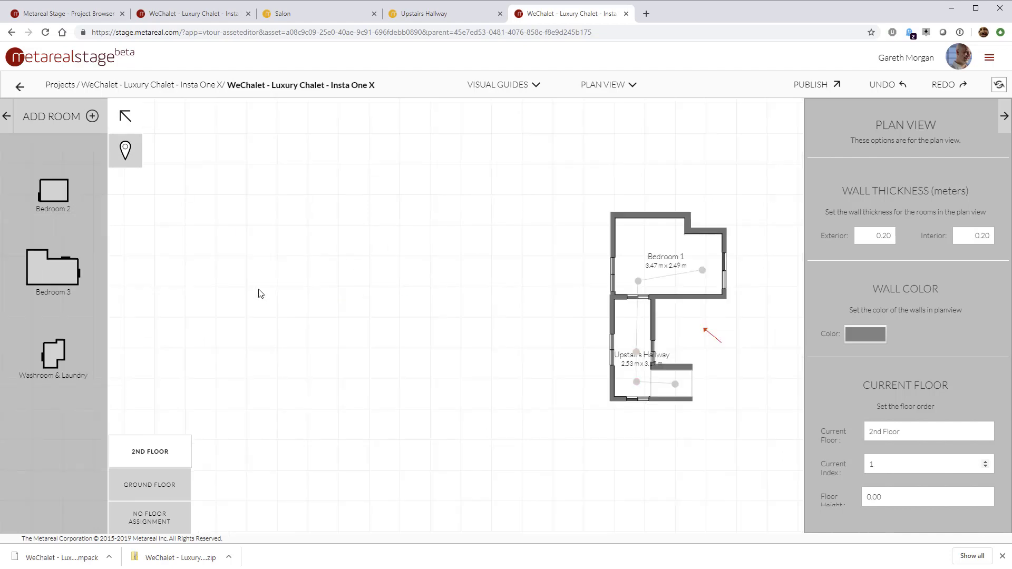
{"action": "left_click_drag", "start_coordinate": [54, 193], "coordinate": [316, 303]}
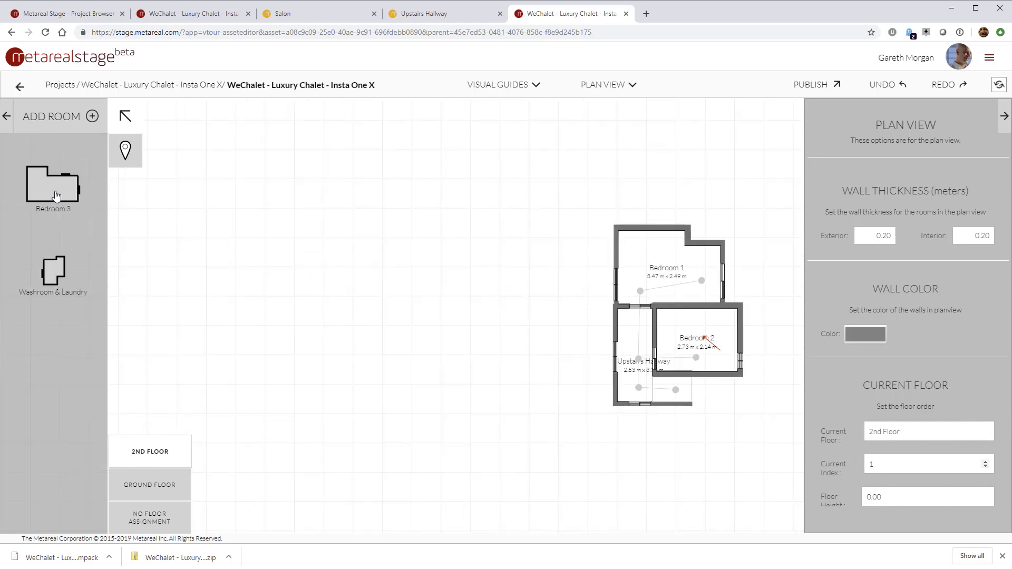
{"action": "left_click_drag", "start_coordinate": [55, 194], "coordinate": [319, 321]}
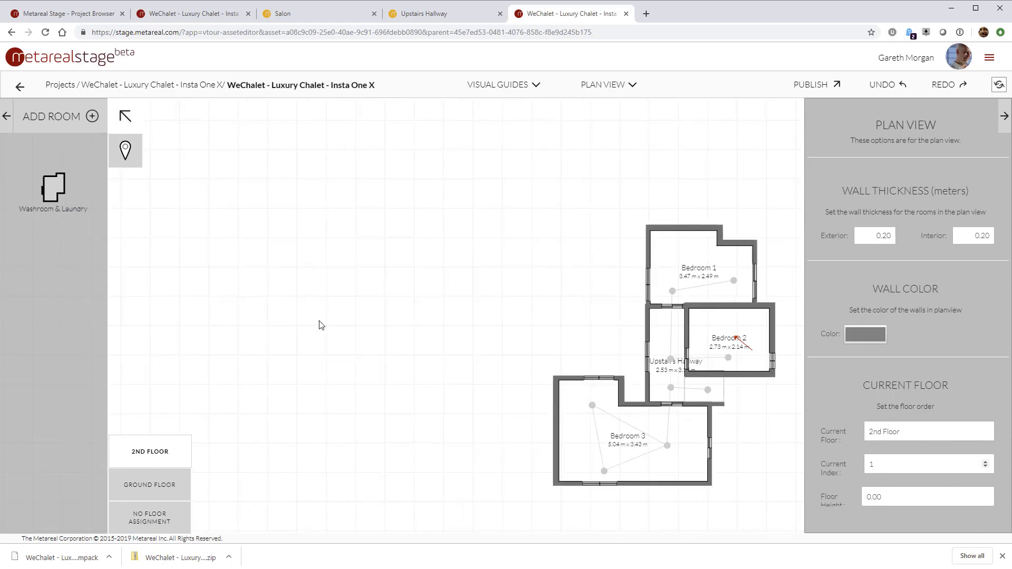
{"action": "left_click_drag", "start_coordinate": [52, 189], "coordinate": [230, 293]}
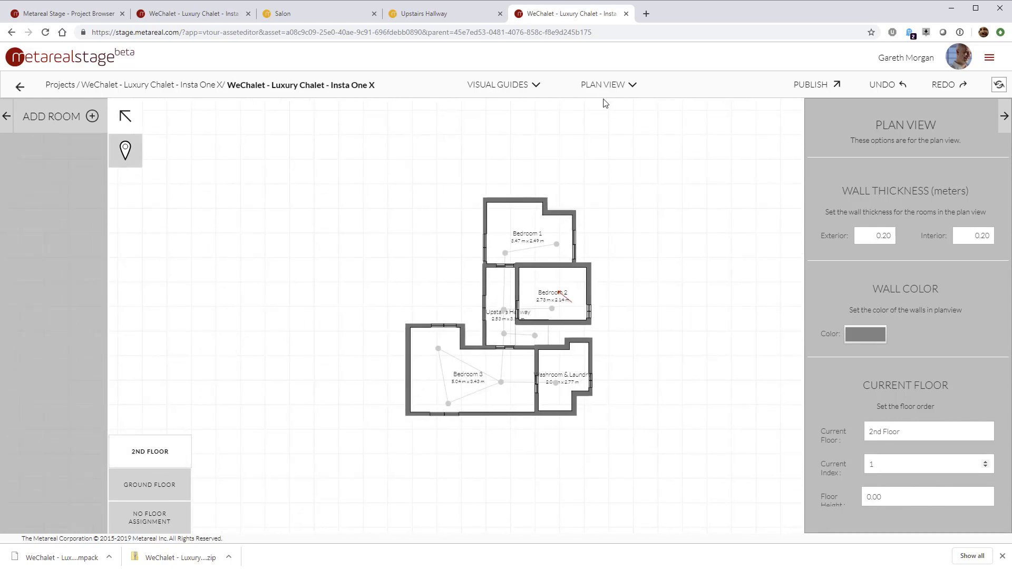
Compare the Ground Floor and 2nd Floor plans.
{"action": "left_click", "coordinate": [122, 492]}
{"action": "left_click", "coordinate": [122, 453]}
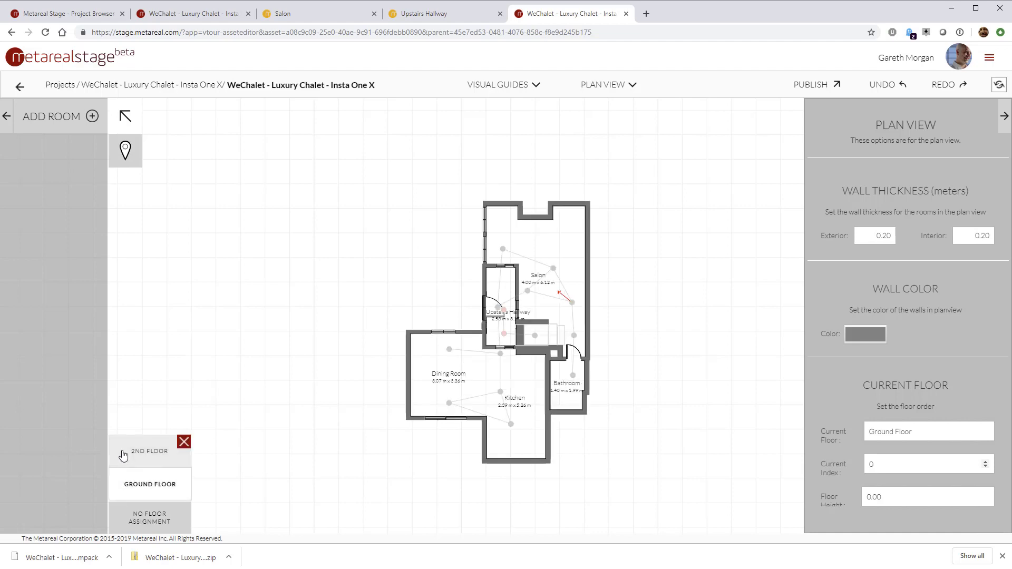
{"action": "left_click", "coordinate": [121, 488]}
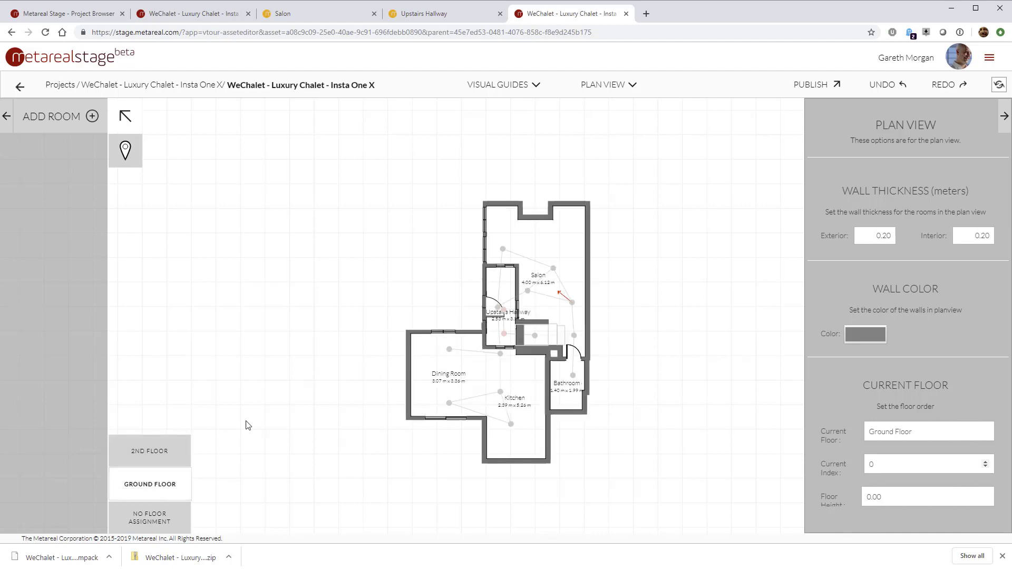
{"action": "left_click", "coordinate": [133, 452]}
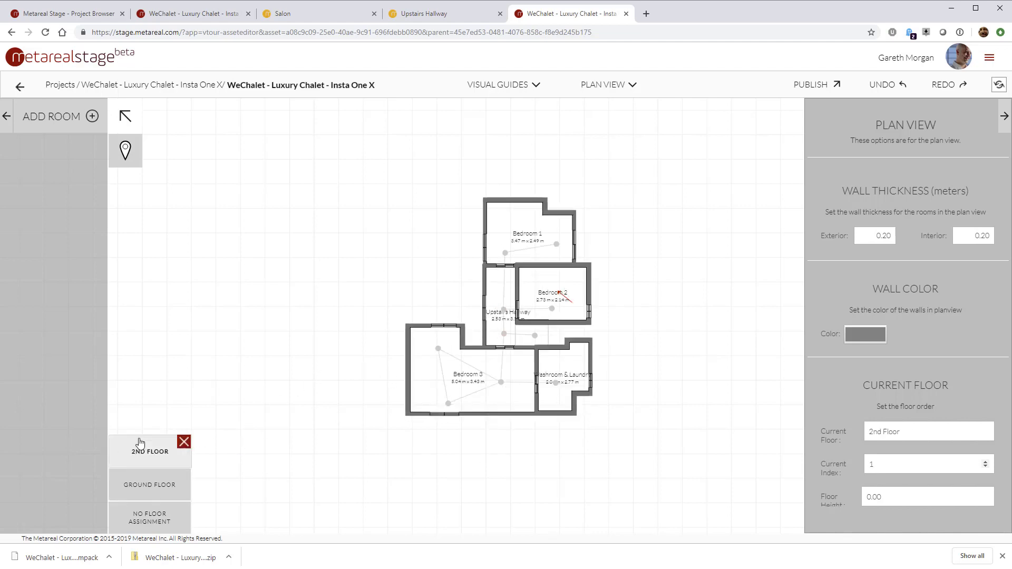
Remove Ground Floor from the Upstairs Hallway's floor assignment and confirm it's gone from that plan.
{"action": "left_click", "coordinate": [494, 293]}
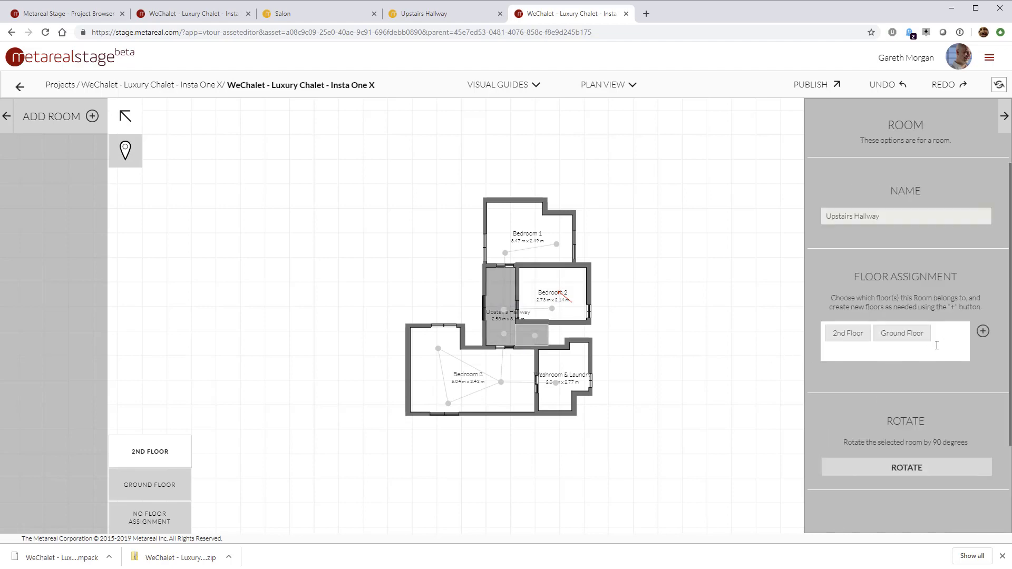
{"action": "left_click", "coordinate": [924, 334]}
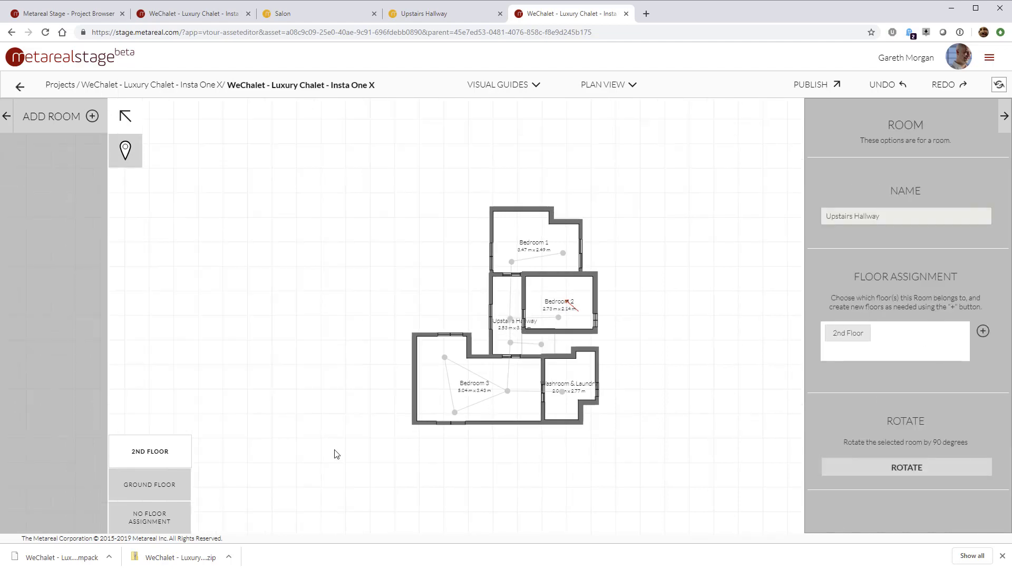
{"action": "left_click", "coordinate": [121, 496]}
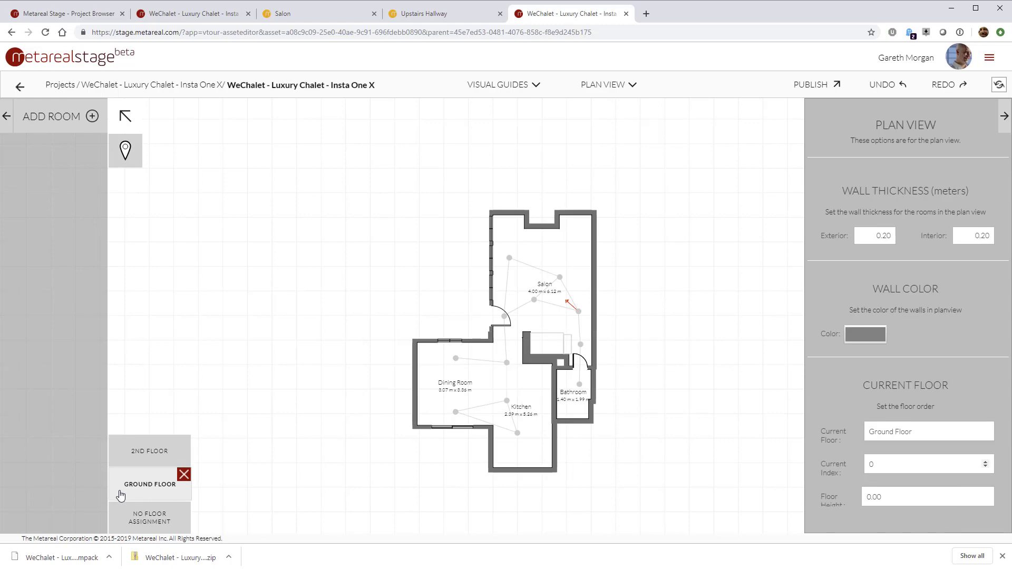
{"action": "left_click", "coordinate": [121, 450]}
{"action": "left_click", "coordinate": [604, 87]}
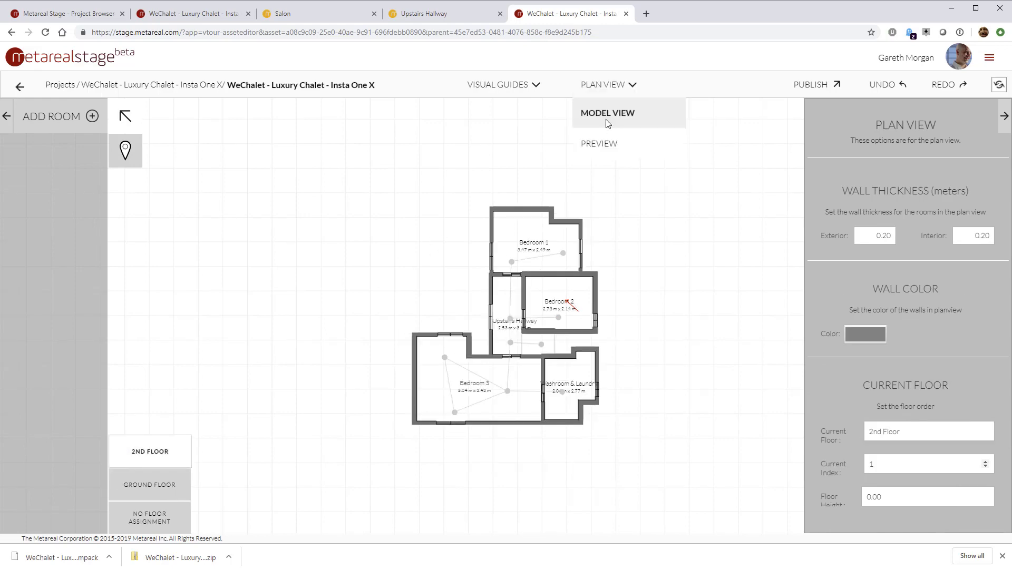
View the two-floor chalet in 3D, orbiting to top-down oblique and upright angles.
{"action": "left_click", "coordinate": [608, 117]}
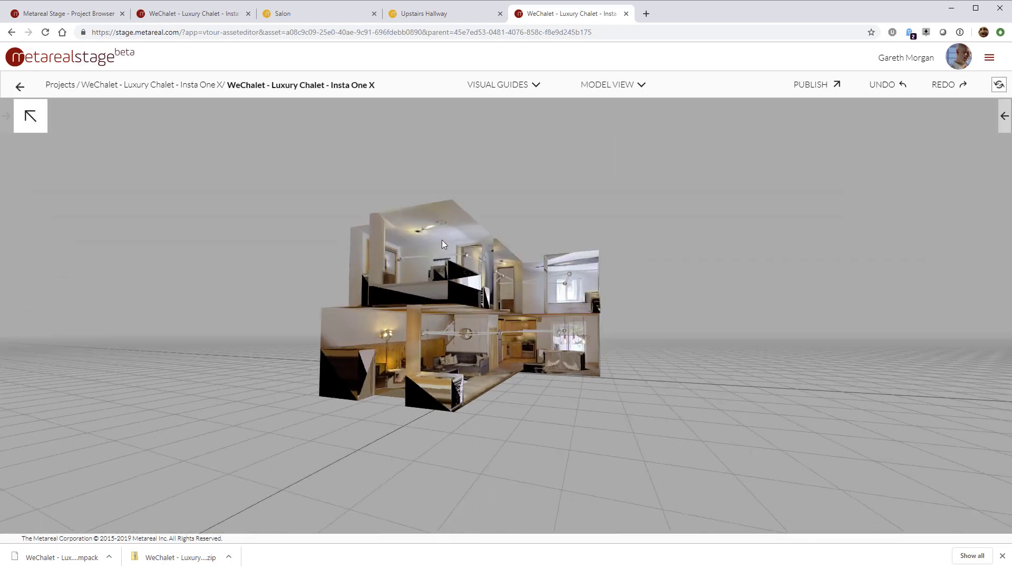
{"action": "left_click_drag", "start_coordinate": [441, 239], "coordinate": [458, 403]}
{"action": "left_click_drag", "start_coordinate": [481, 312], "coordinate": [493, 195]}
{"action": "left_click", "coordinate": [611, 89]}
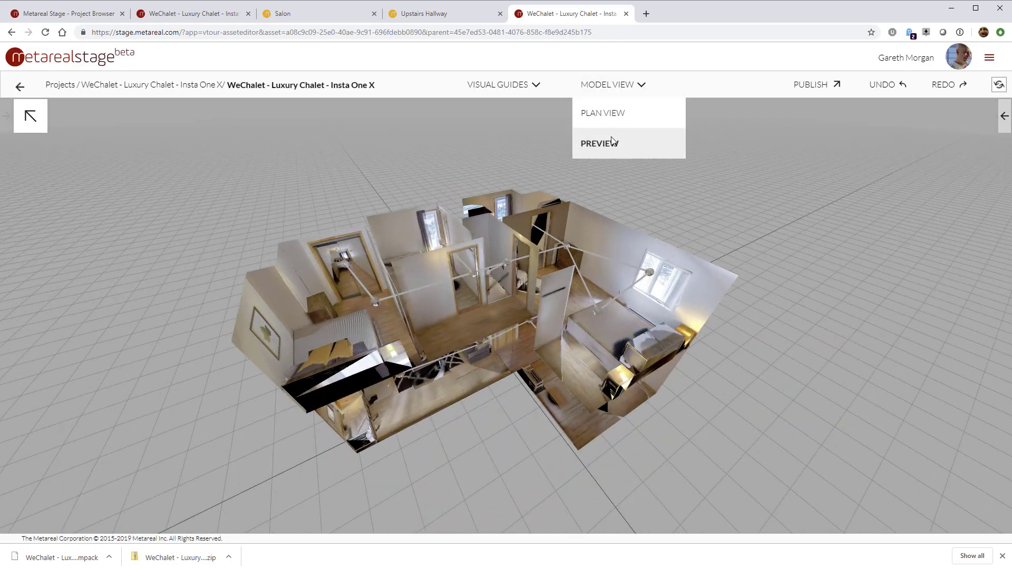
Open the tour Preview, starting in the Salon panorama.
{"action": "left_click", "coordinate": [613, 142]}
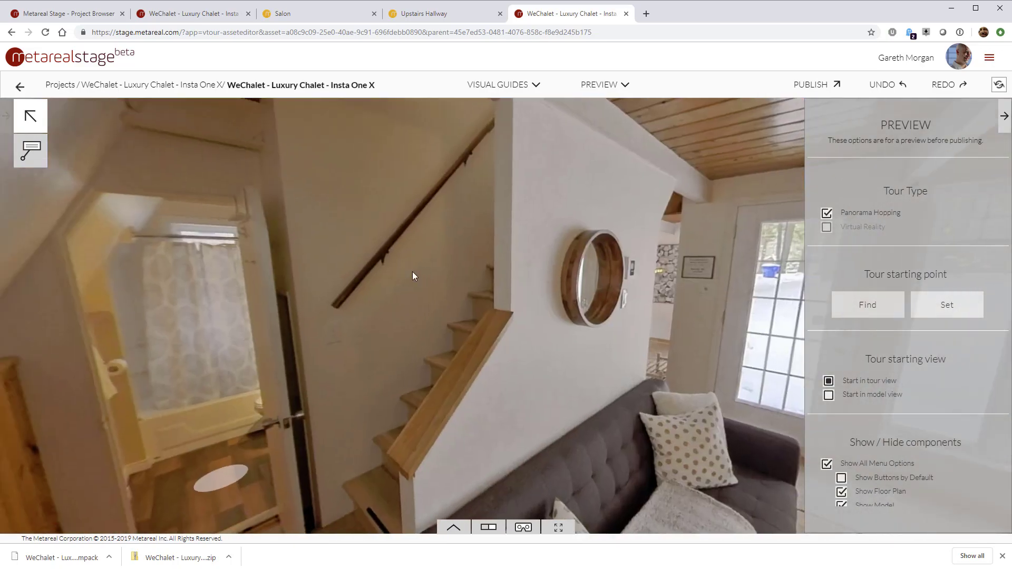